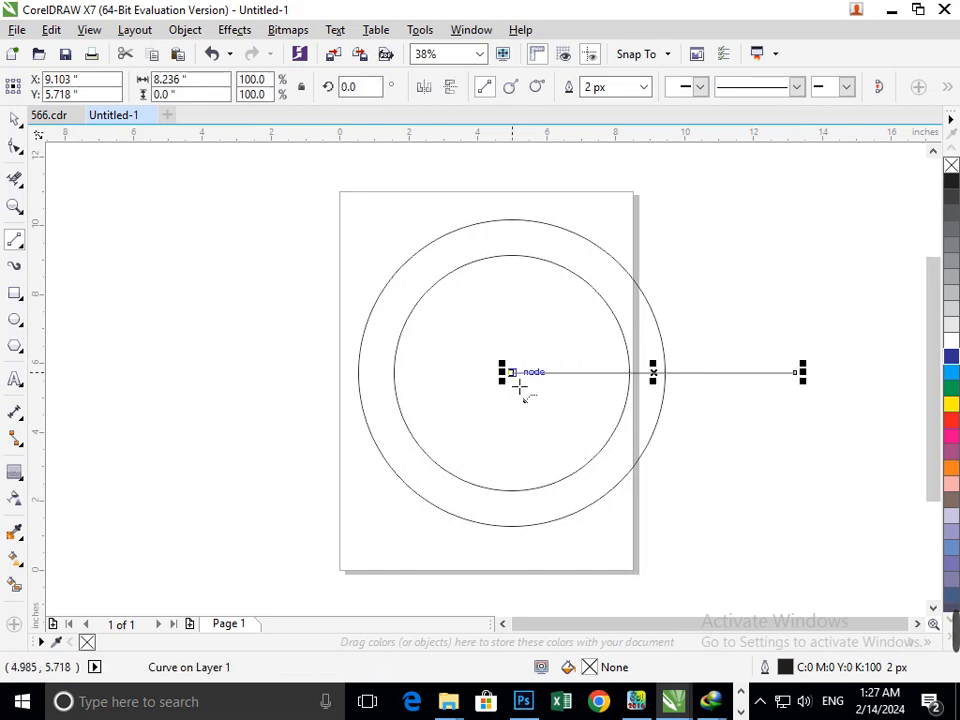
Extend the horizontal line across both circles and remove its two ends that stick out beyond the outer circle
left_click_drag(504, 373, 126, 373)
left_click(15, 179)
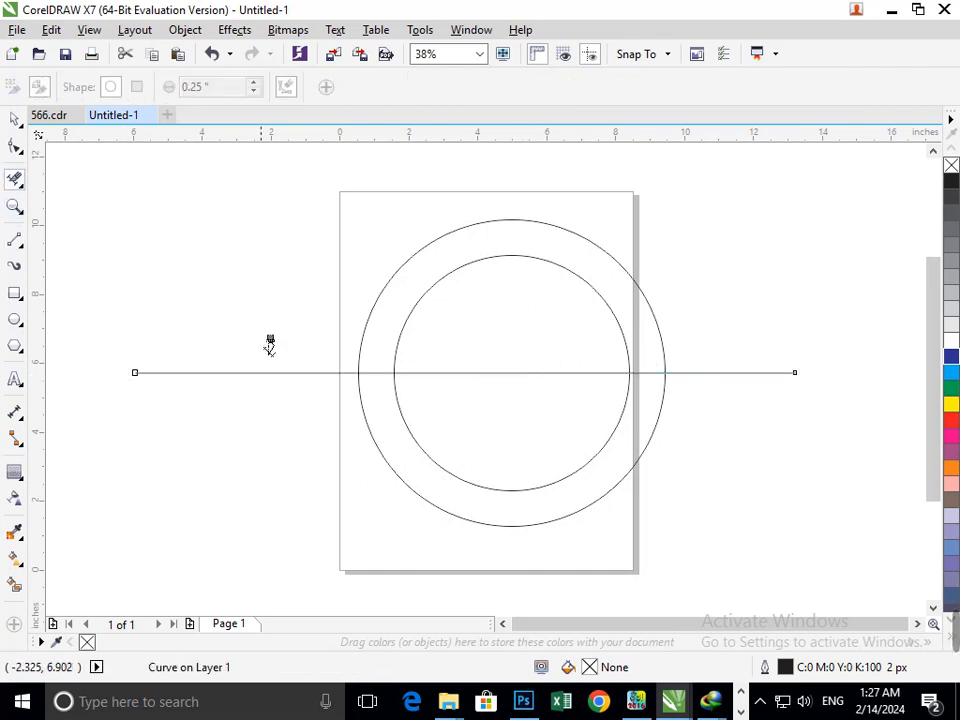
left_click(272, 372)
left_click(740, 372)
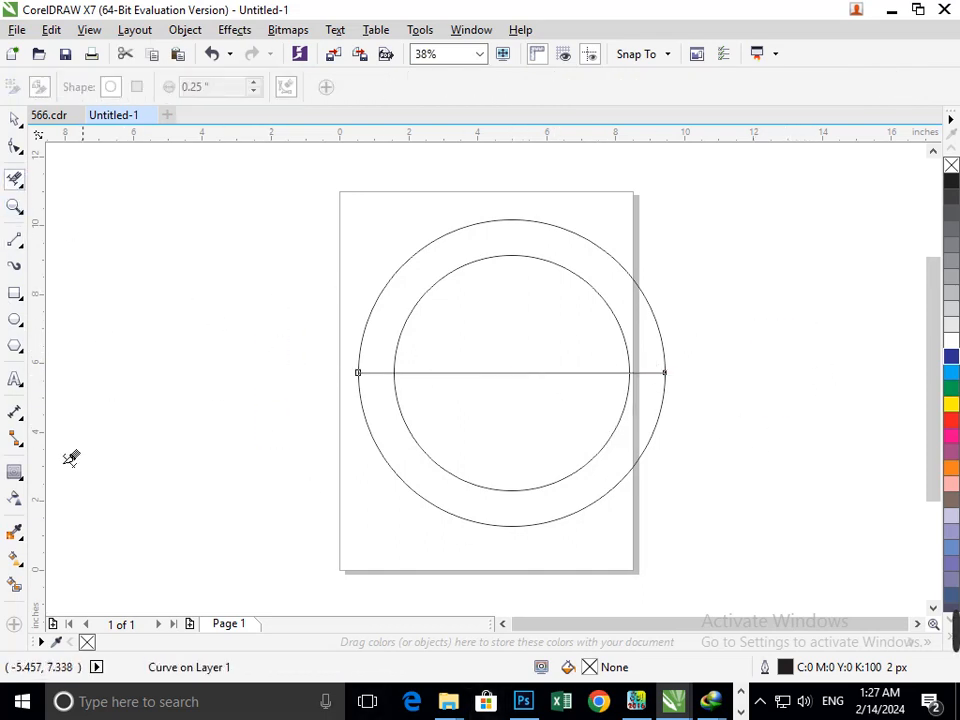
Smart-fill the upper half of the ring in blue-grey and place a copy of the horizontal line slightly below the original
left_click(15, 583)
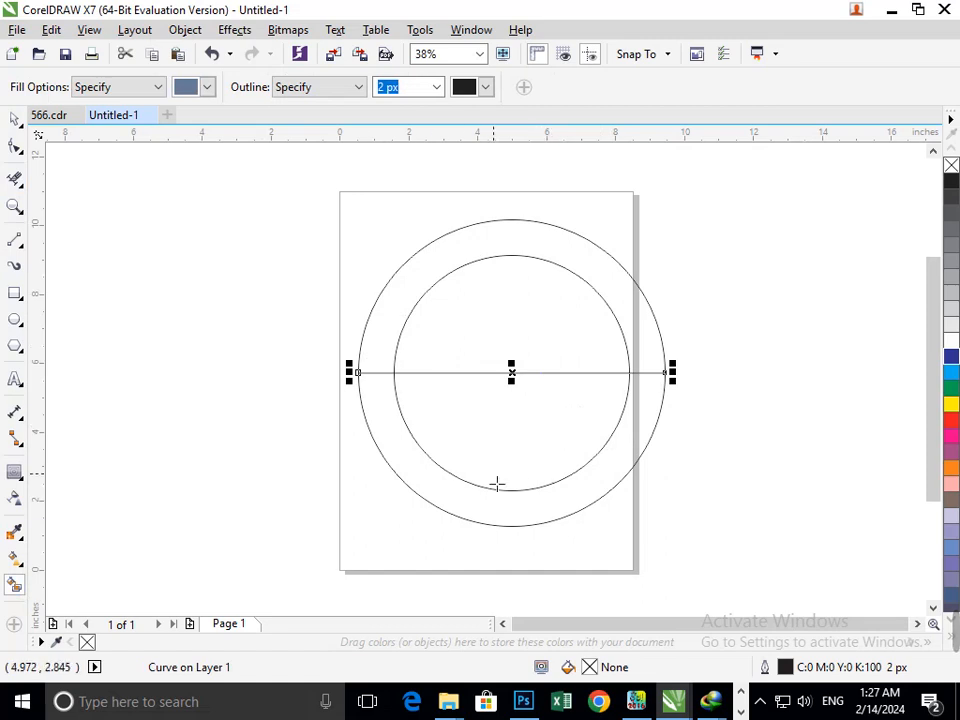
left_click(404, 319)
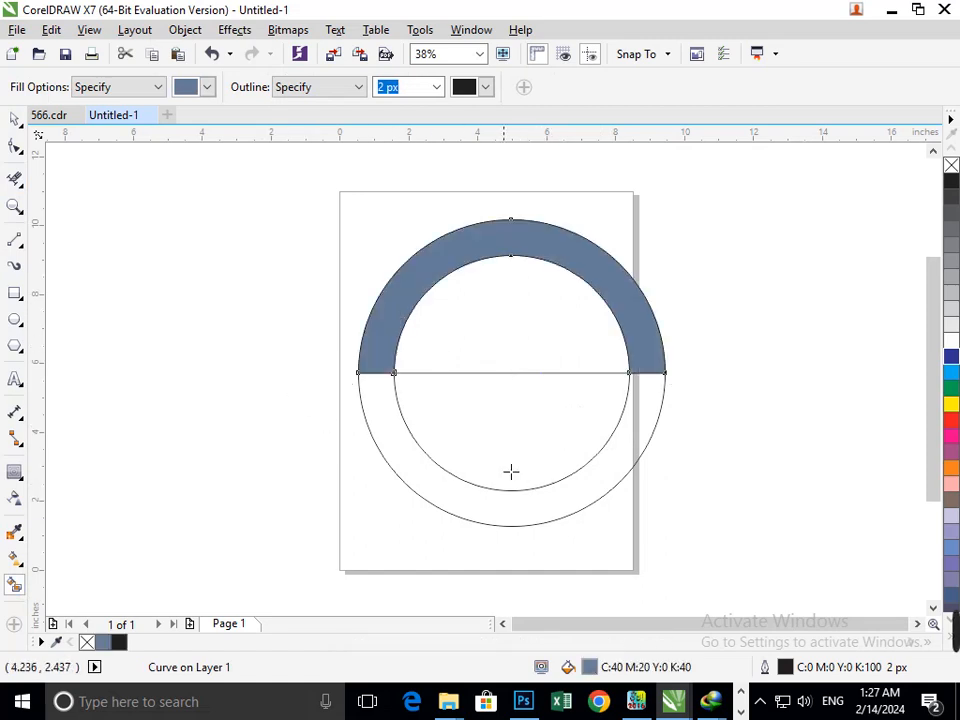
left_click(12, 118)
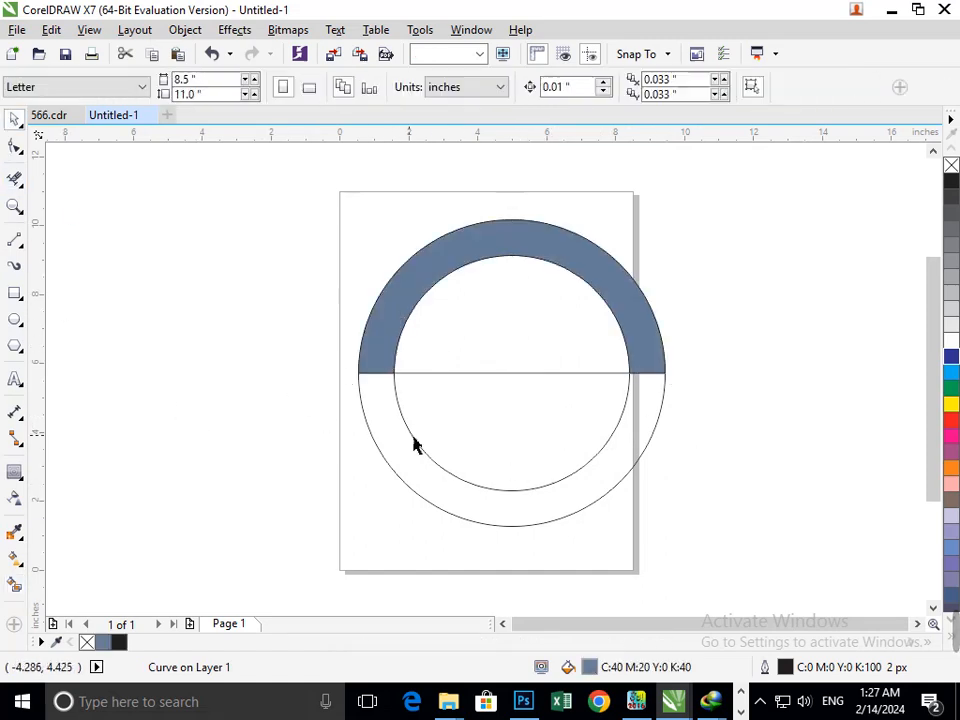
left_click_drag(455, 387, 456, 401)
left_click(732, 459)
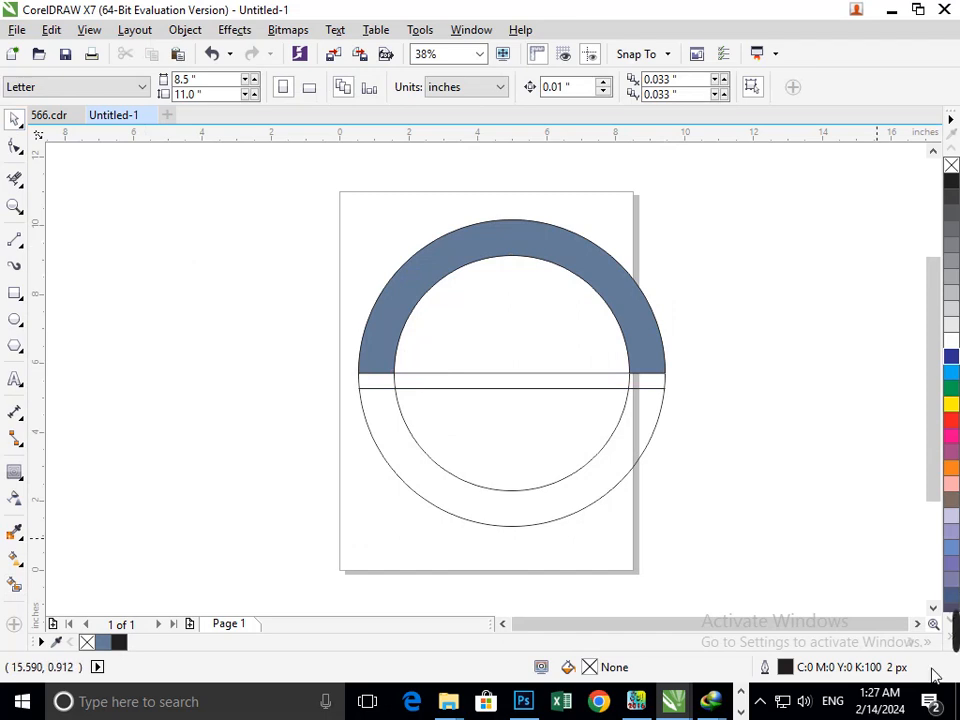
left_click(739, 712)
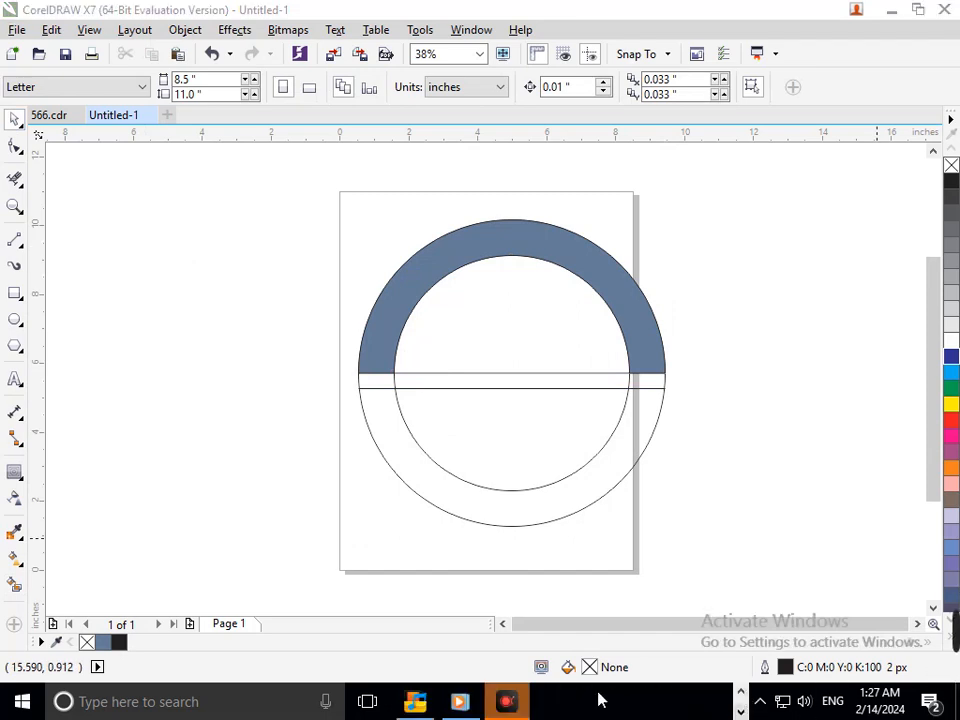
left_click(508, 702)
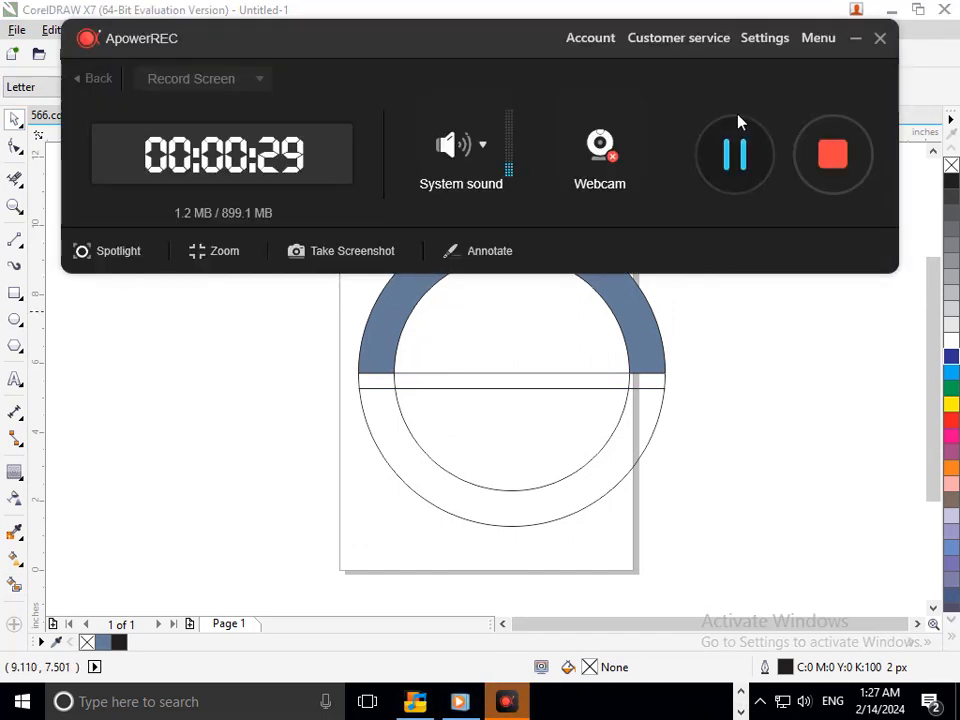
left_click(855, 38)
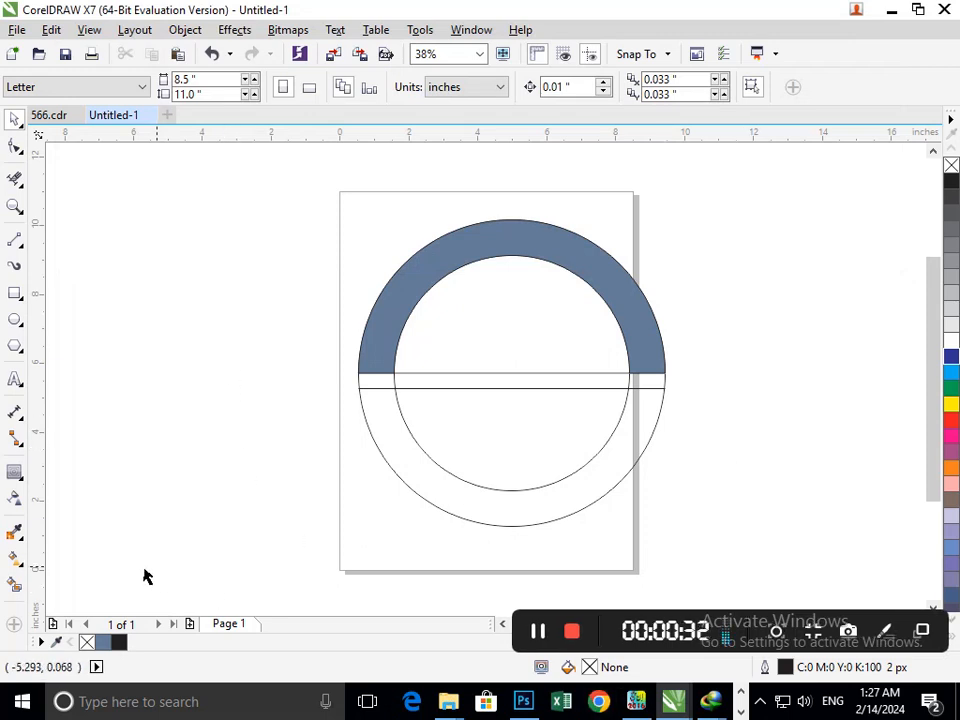
Smart-fill the lower part of the ring and the small left gap between the two horizontal lines in blue-grey
left_click(15, 584)
left_click(515, 520)
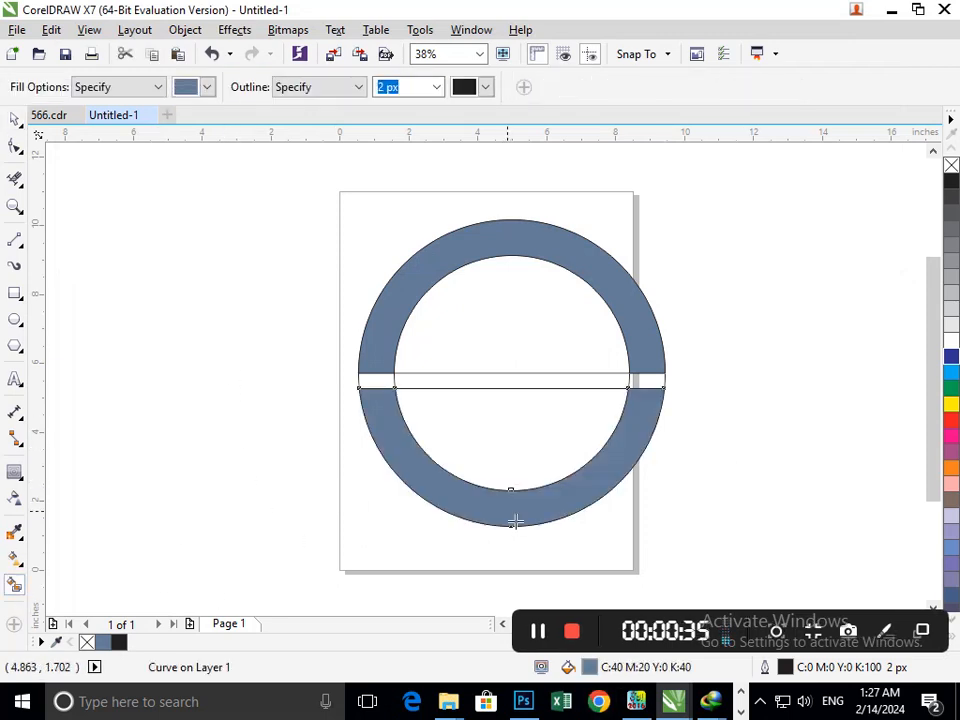
left_click(386, 386)
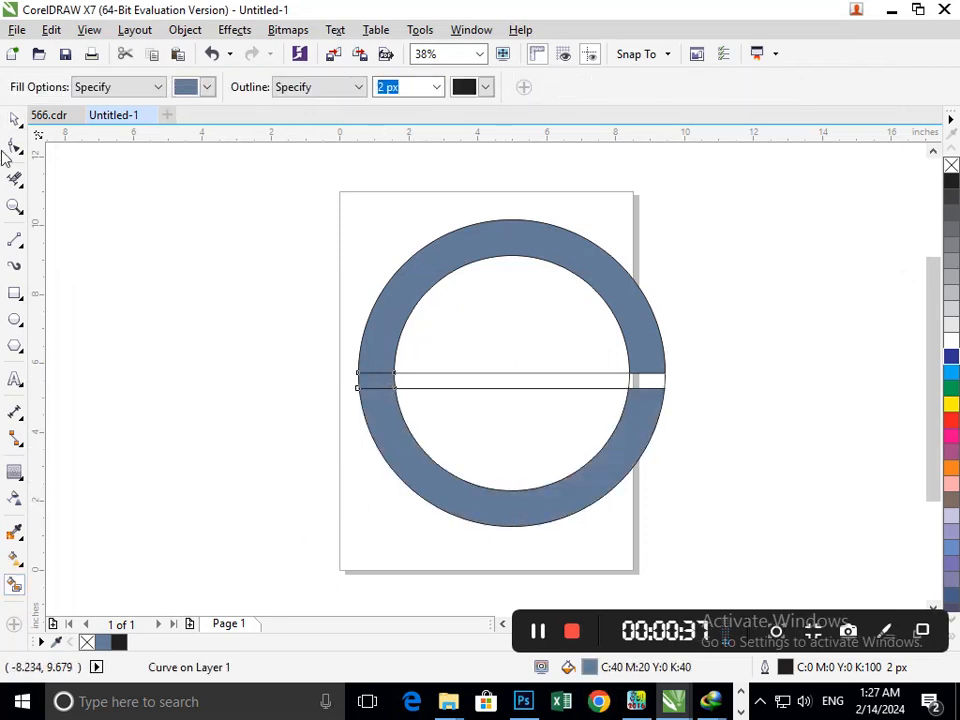
Weld the small filled piece on the ring's left side to the upper half-ring
left_click(14, 120)
key("Escape")
left_click_drag(375, 384, 364, 422)
key("ctrl+z")
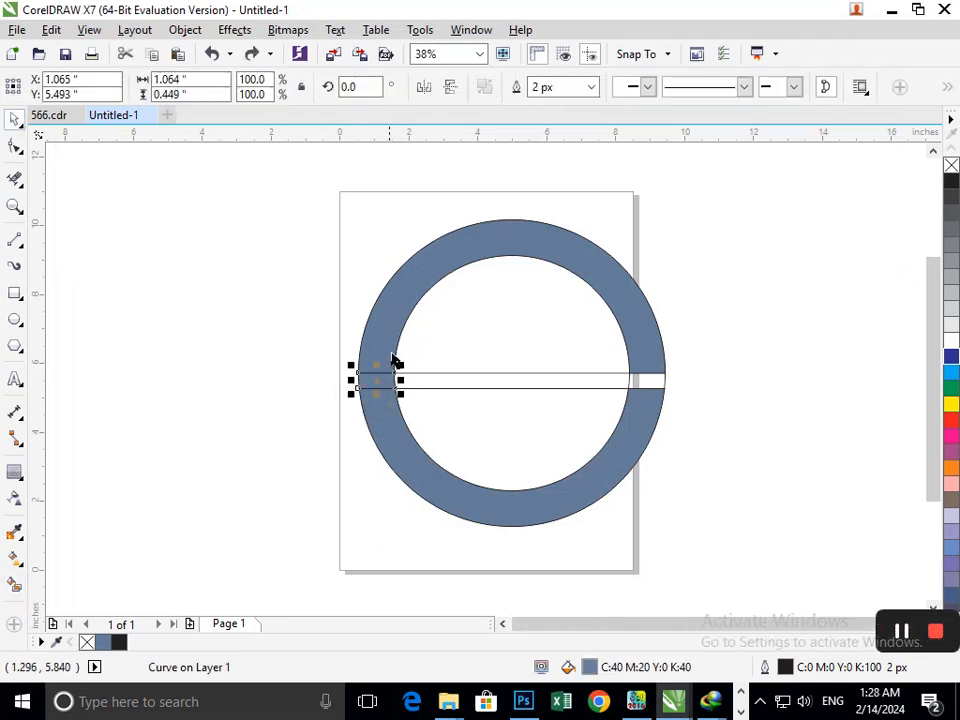
left_click(395, 319, "shift")
left_click(518, 87)
left_click(683, 229)
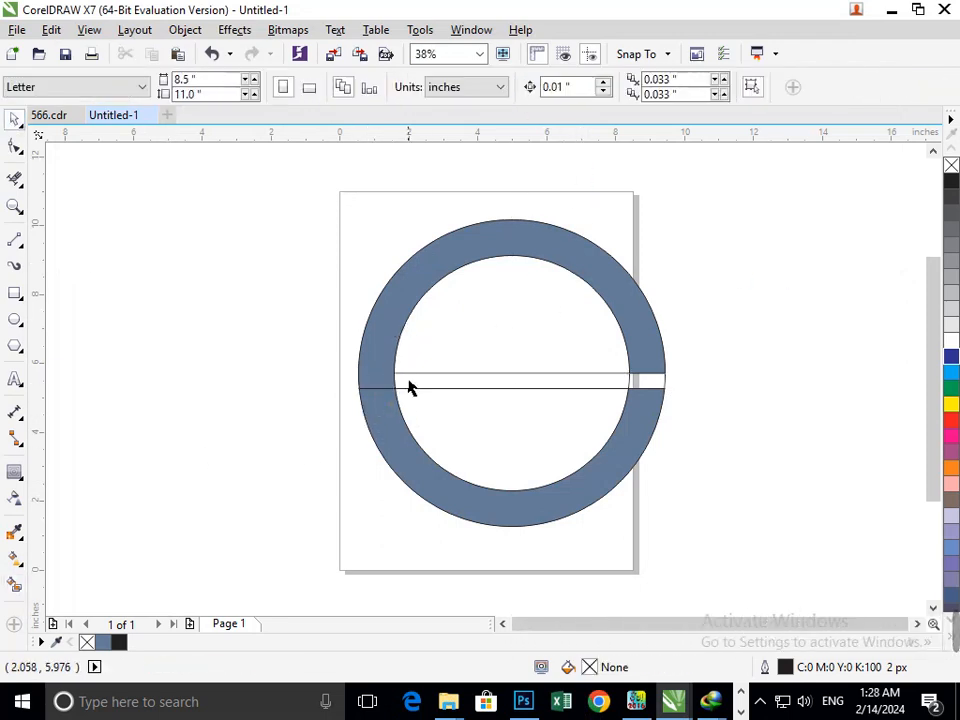
Weld the lower ring part to the upper part so they form one shape with an opening on the right
left_click_drag(387, 432, 611, 561)
key("ctrl+z")
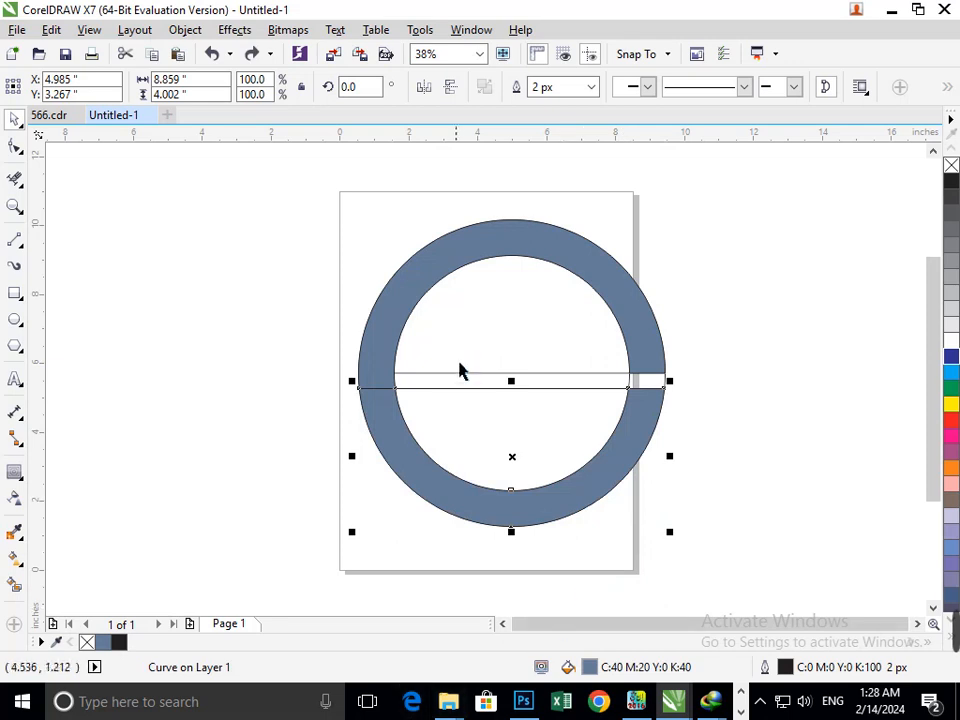
left_click_drag(637, 332, 593, 315)
key("ctrl+z")
left_click(405, 442, "shift")
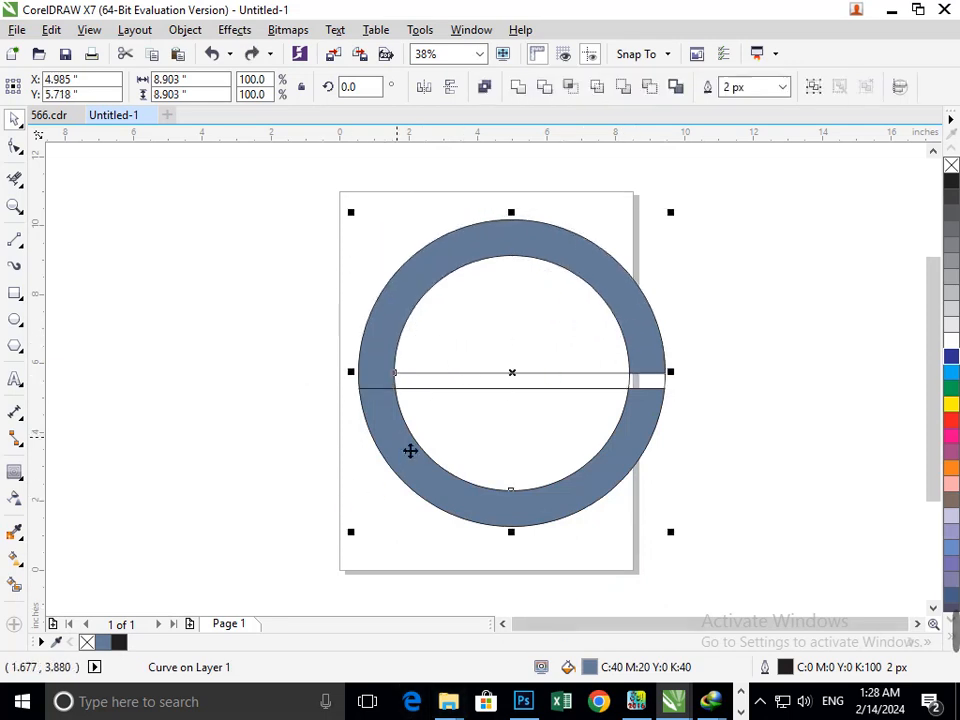
left_click(518, 87)
left_click(617, 201)
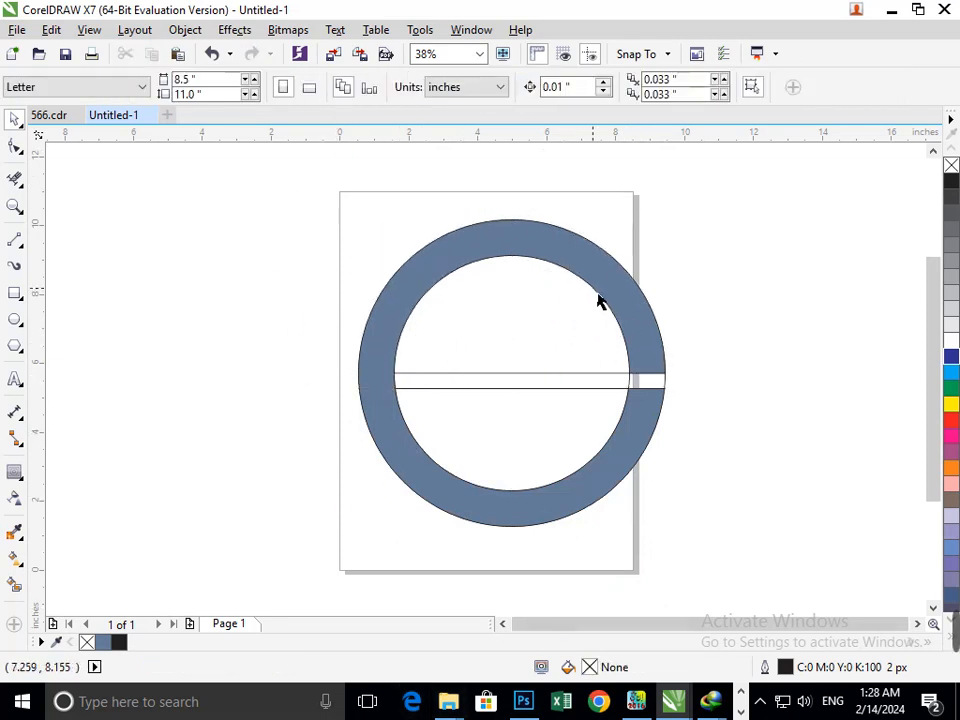
left_click_drag(566, 270, 418, 286)
key("ctrl+z")
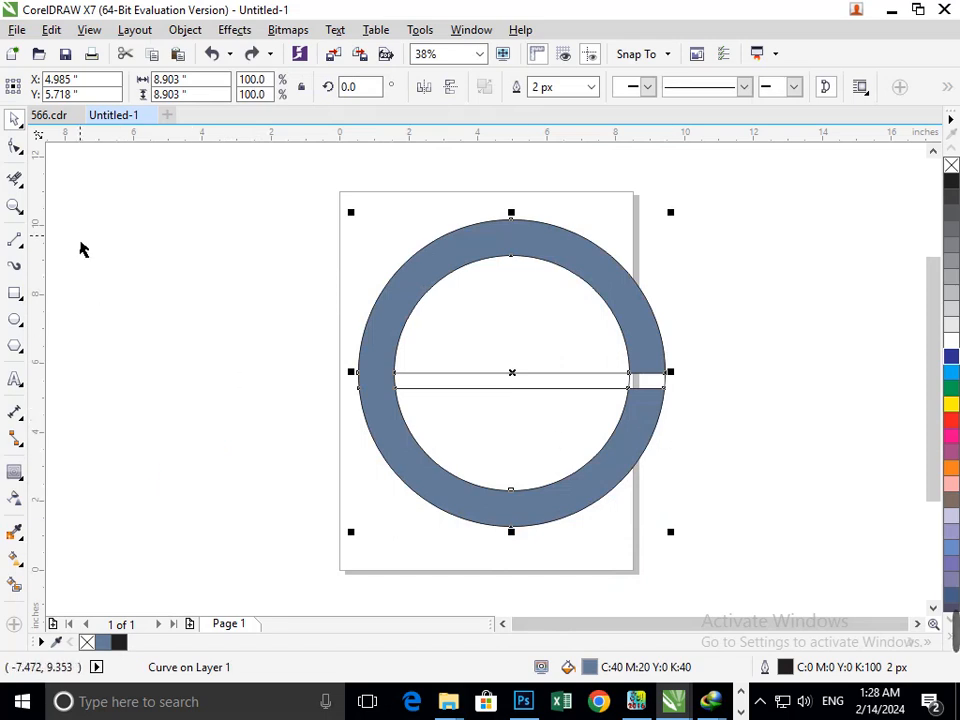
Draw a vertical line about 12.1 inches long through the ring's centre and delete the ring segments in the lower-right quarter
left_click(15, 241)
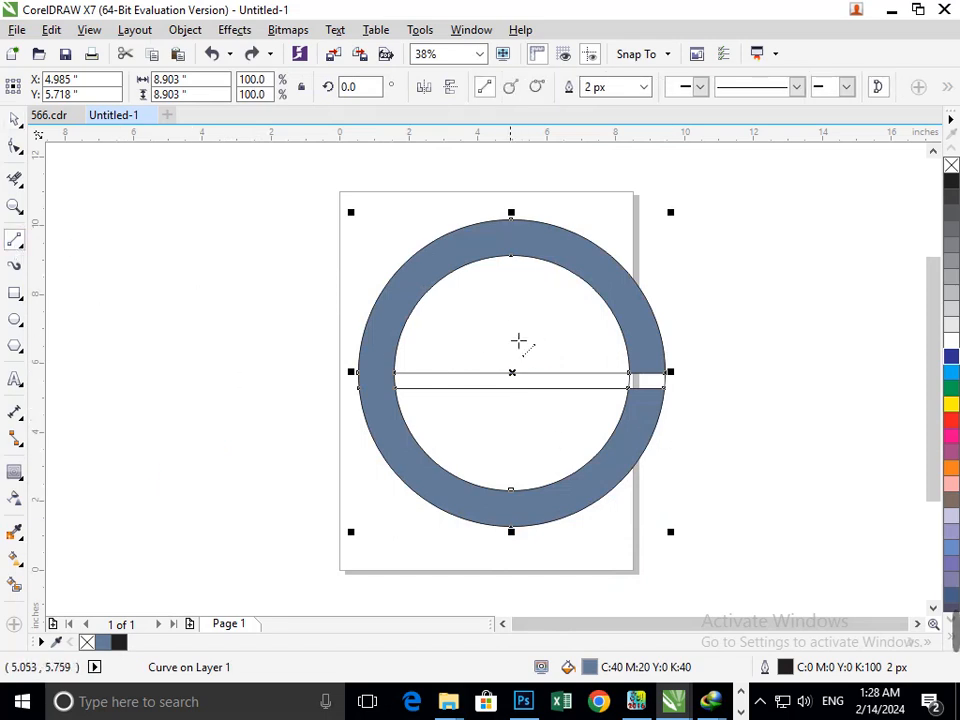
mouse_move(520, 199)
left_mouse_down()
mouse_move(542, 668)
mouse_move(516, 622)
mouse_move(520, 563)
left_mouse_up()
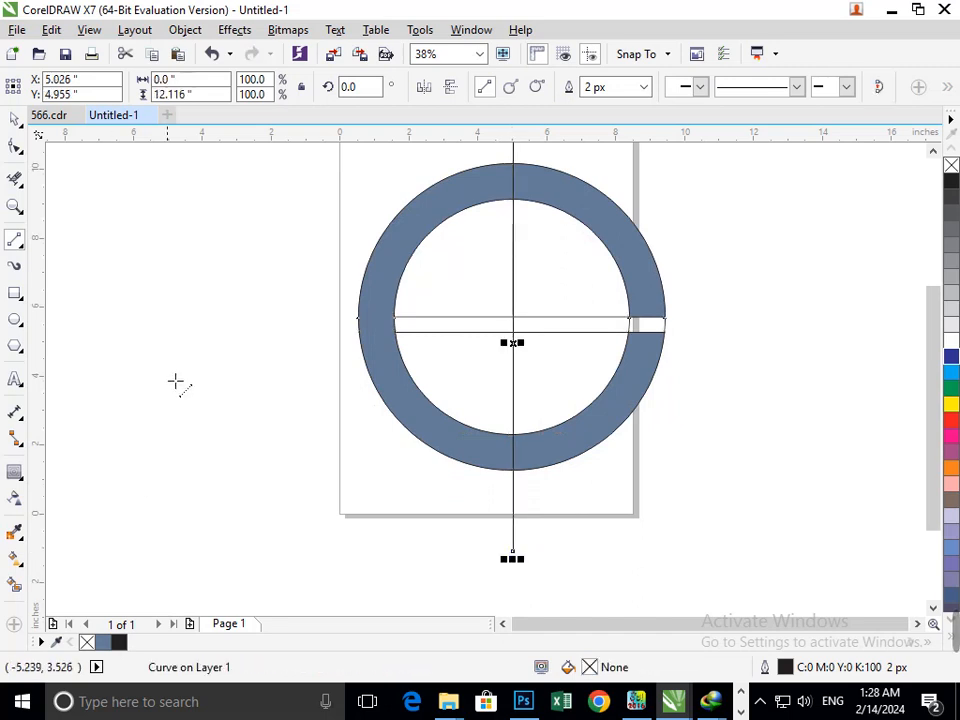
left_click(15, 178)
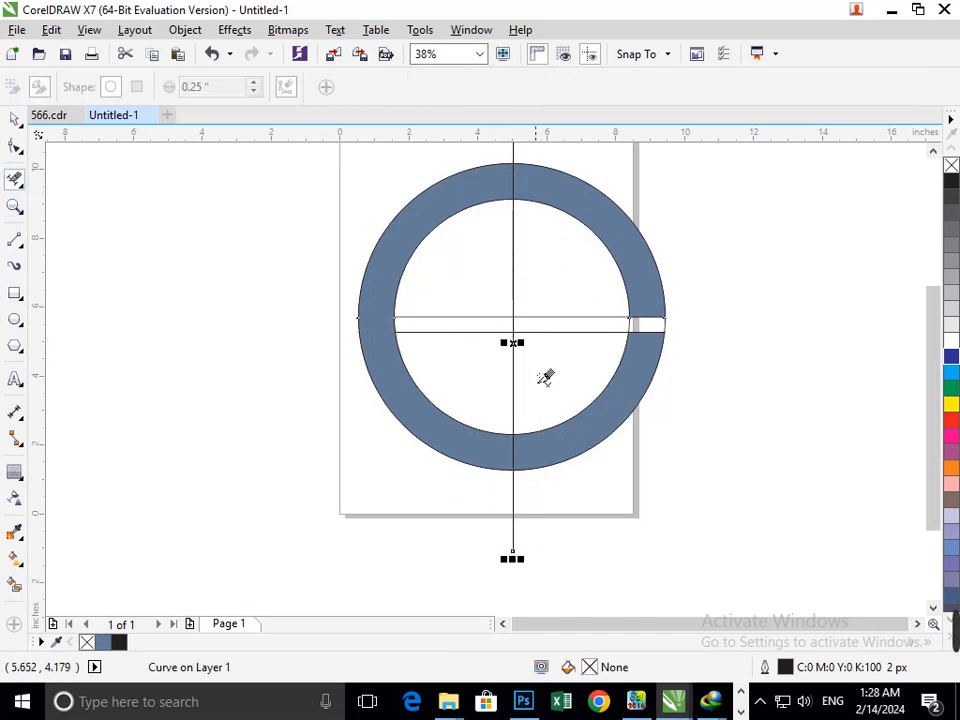
left_click_drag(544, 377, 643, 477)
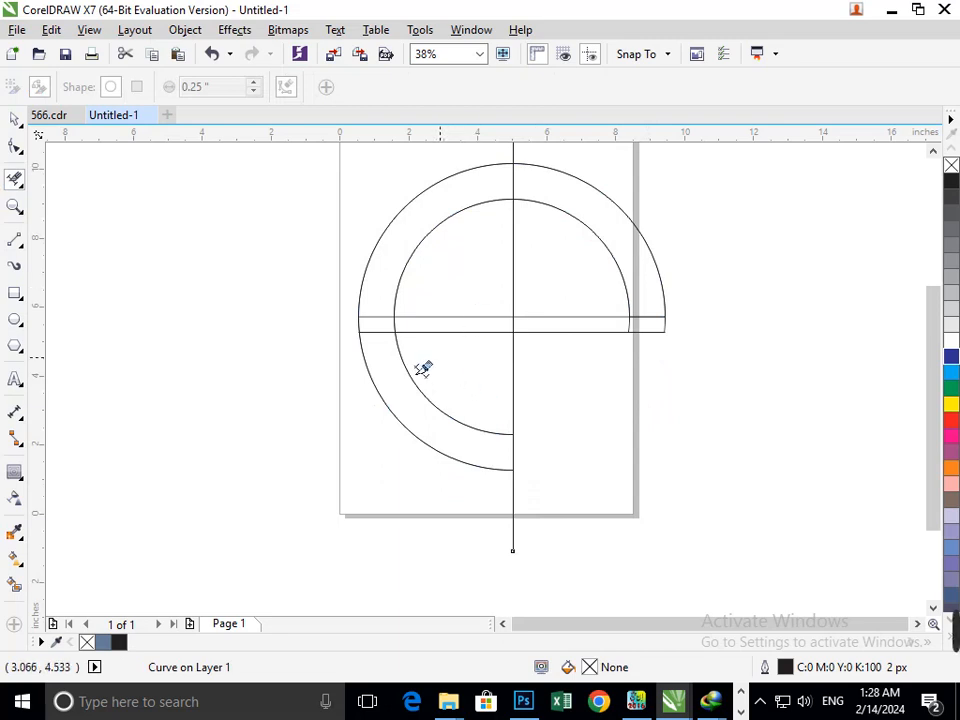
Try to smart-fill only the lower-left quarter and the small left band of the ring, undoing each fill
left_click(15, 585)
left_click(490, 438)
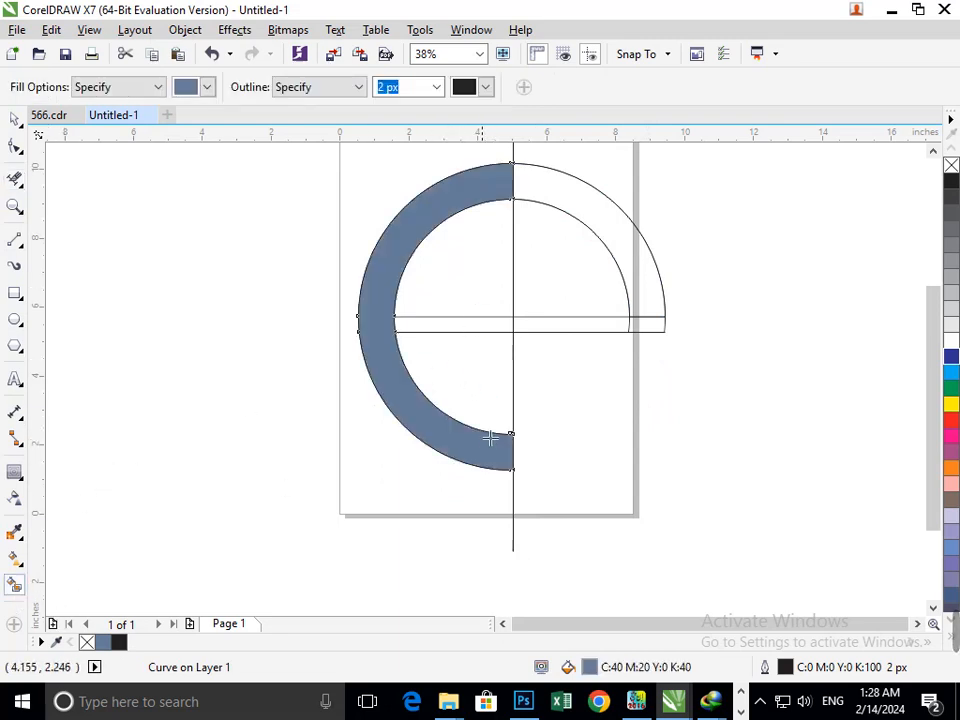
key("ctrl+z")
left_click(389, 332)
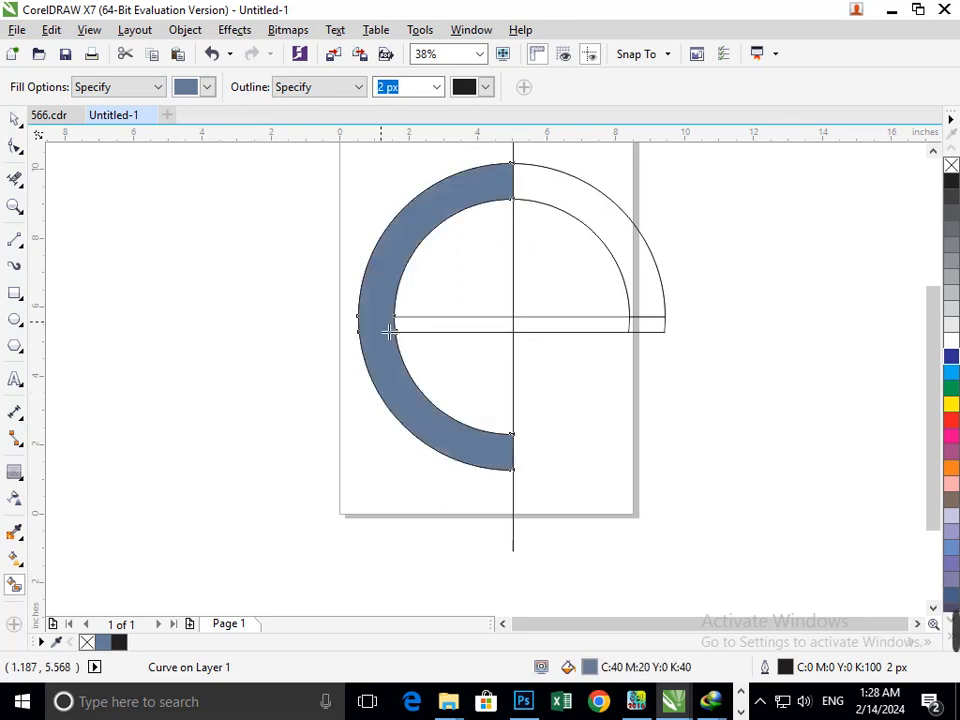
key("ctrl+z")
Lengthen the upper horizontal line slightly past the outer circle's left side and try smart-filling the small band between the lines
left_click(15, 146)
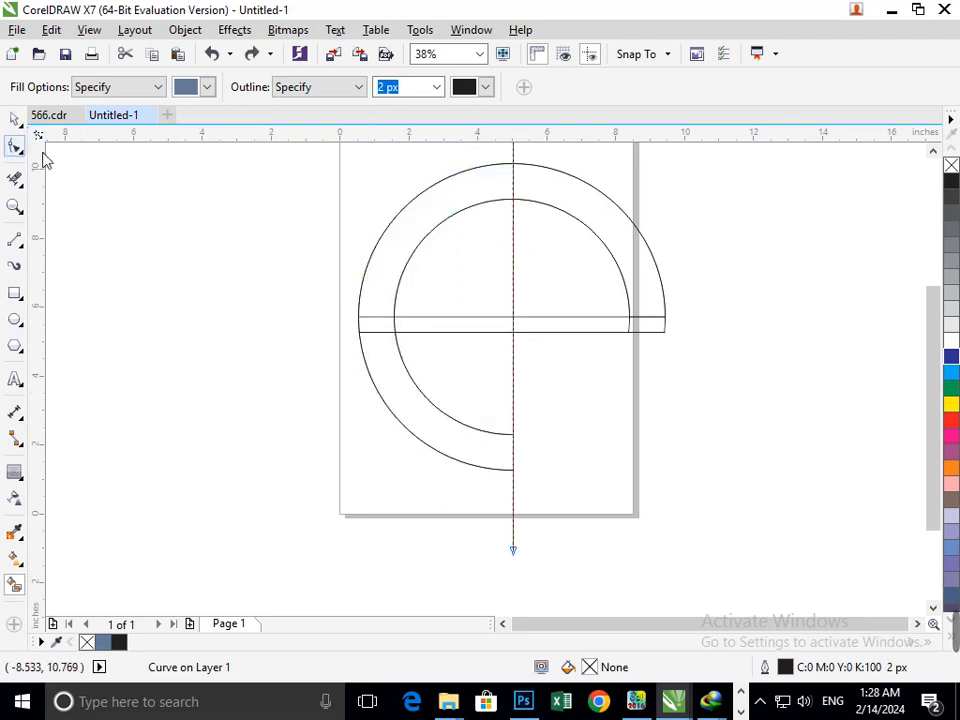
scroll(370, 325, "up", 5)
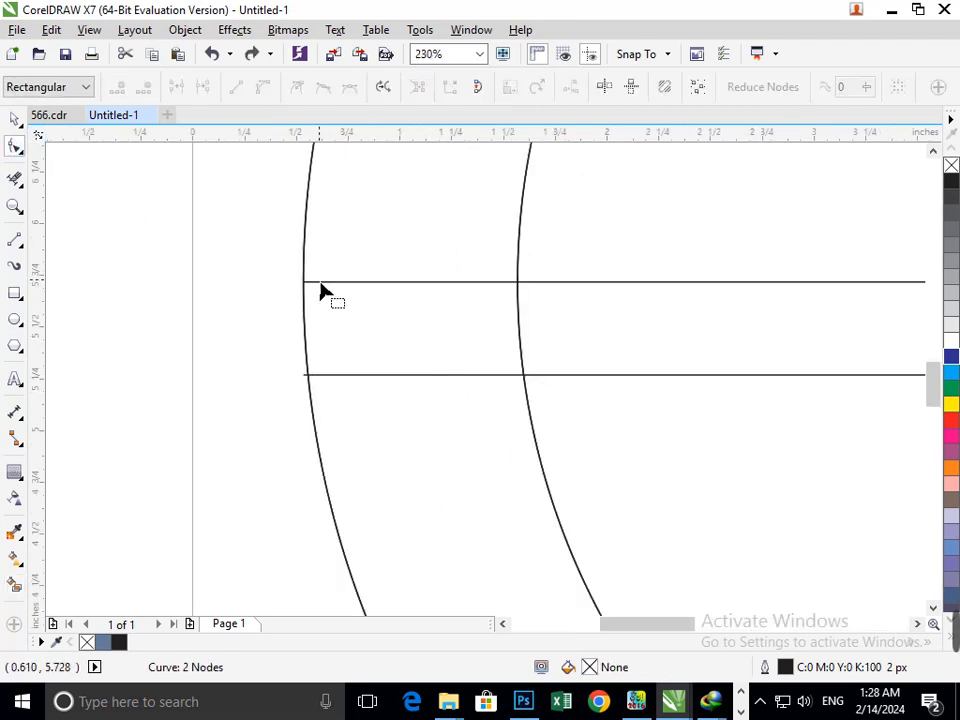
left_click_drag(300, 285, 283, 291)
left_click(15, 588)
left_click(362, 367)
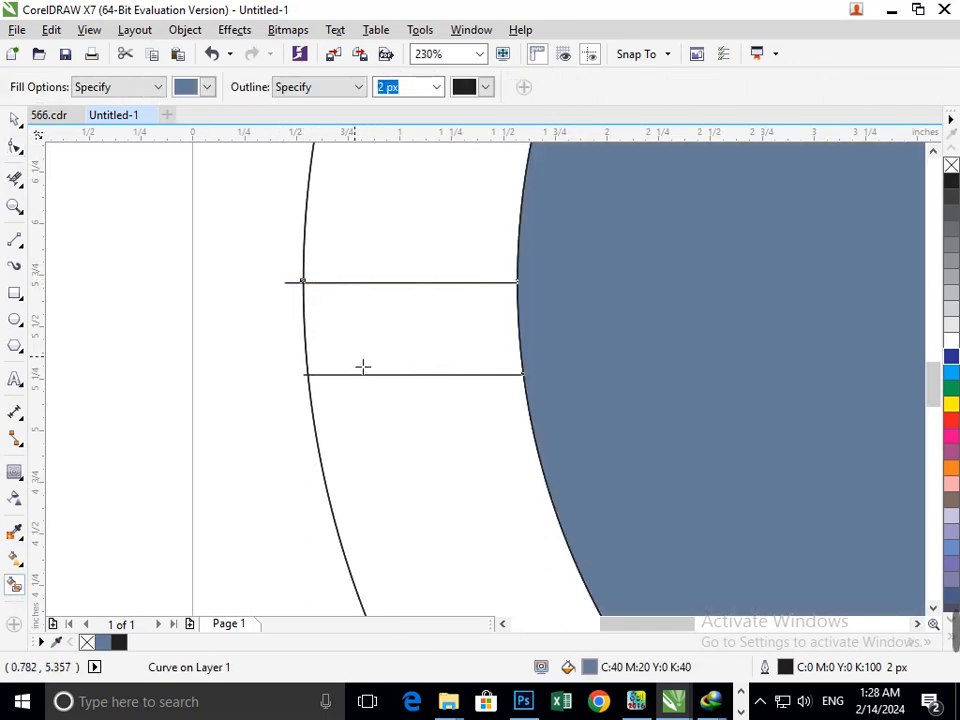
key("ctrl+z")
Select the open ring outline and break its curve apart
left_click(14, 120)
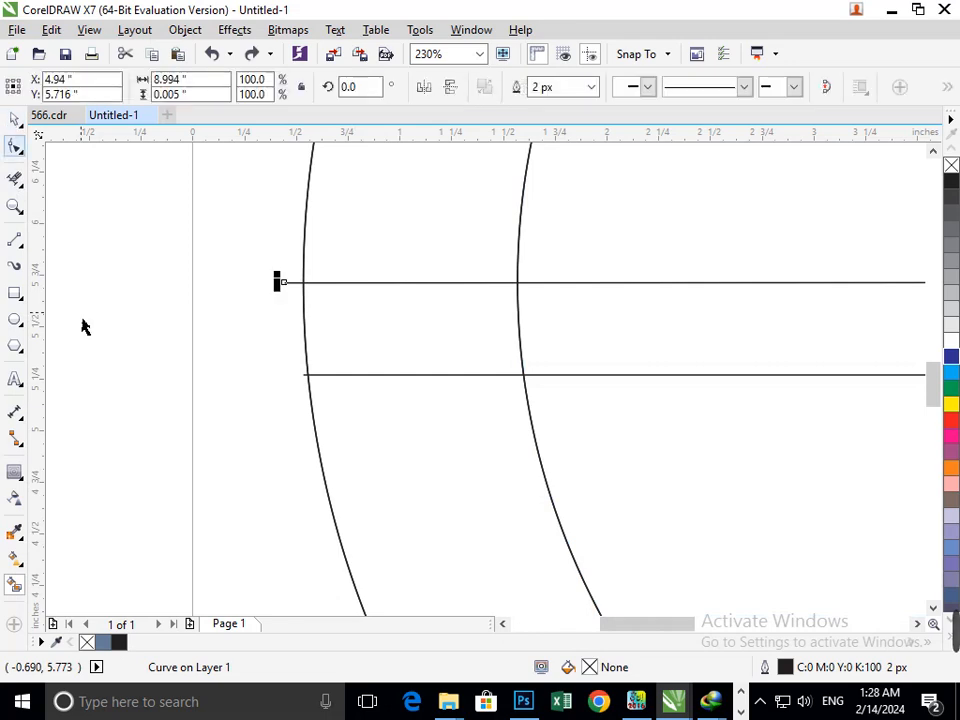
left_click_drag(430, 341, 284, 354)
key("ctrl+z")
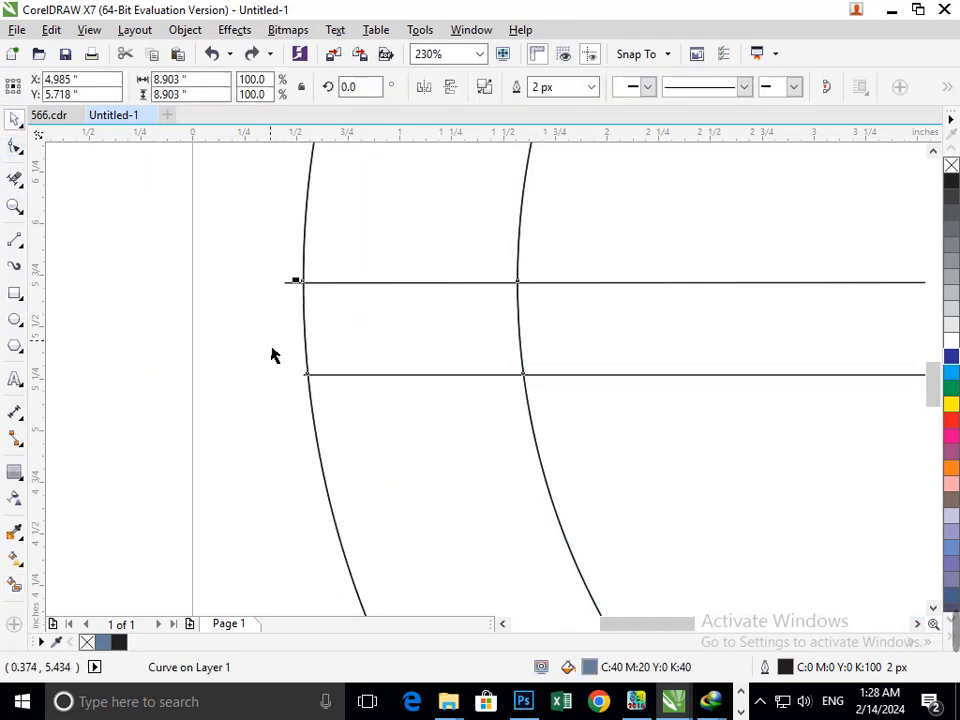
key("F3")
left_click(185, 30)
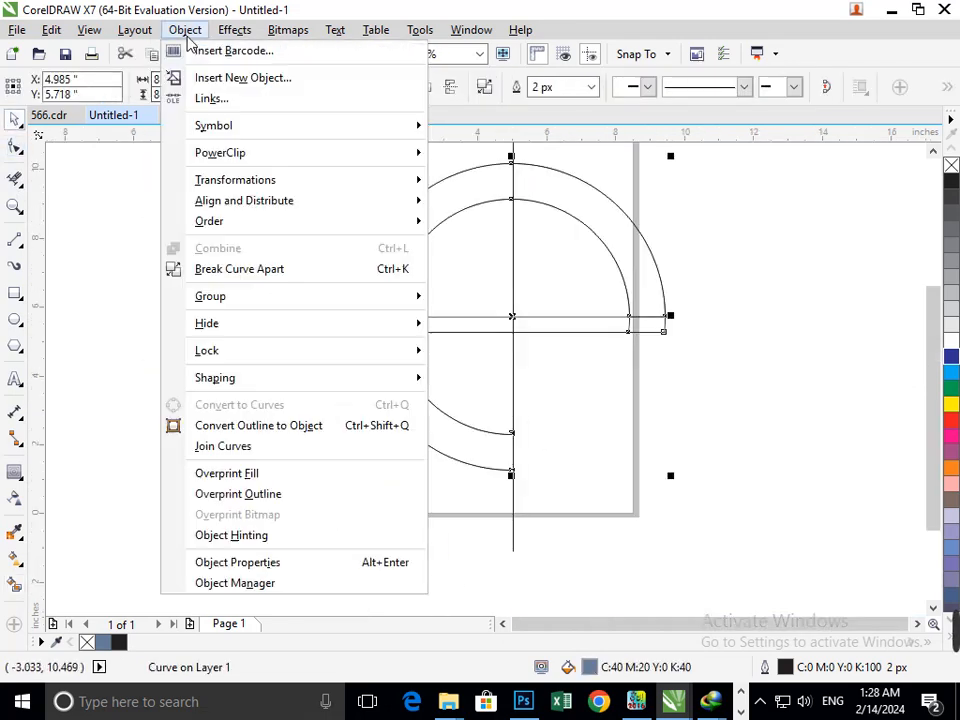
left_click(253, 269)
left_click(242, 490)
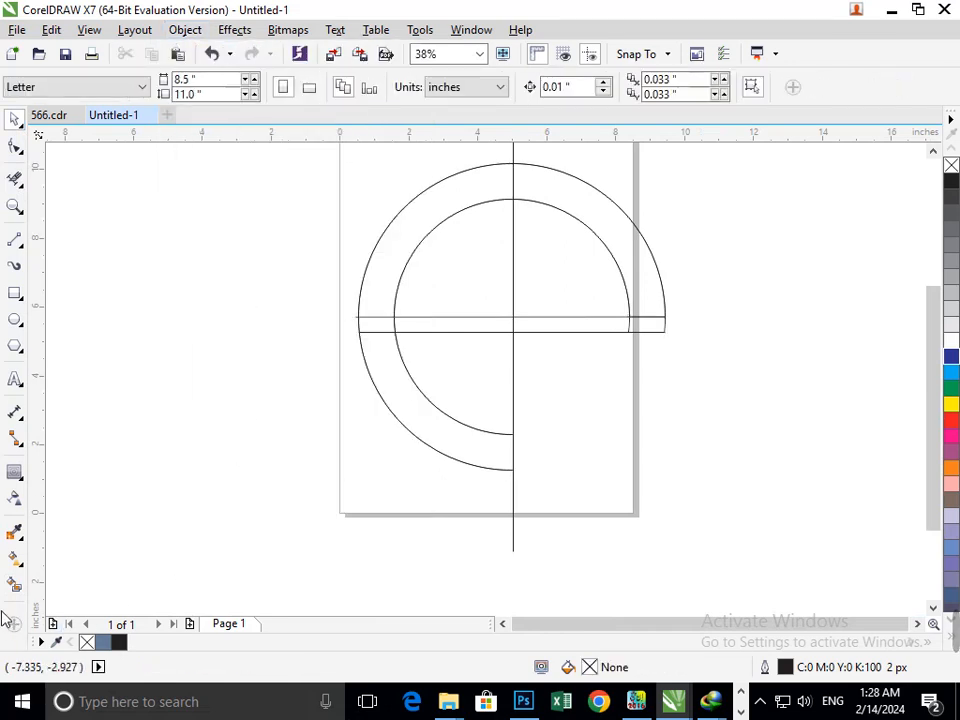
Try again to smart-fill the lower-left quarter of the broken-apart ring and undo the fills
left_click(15, 585)
left_click(417, 374)
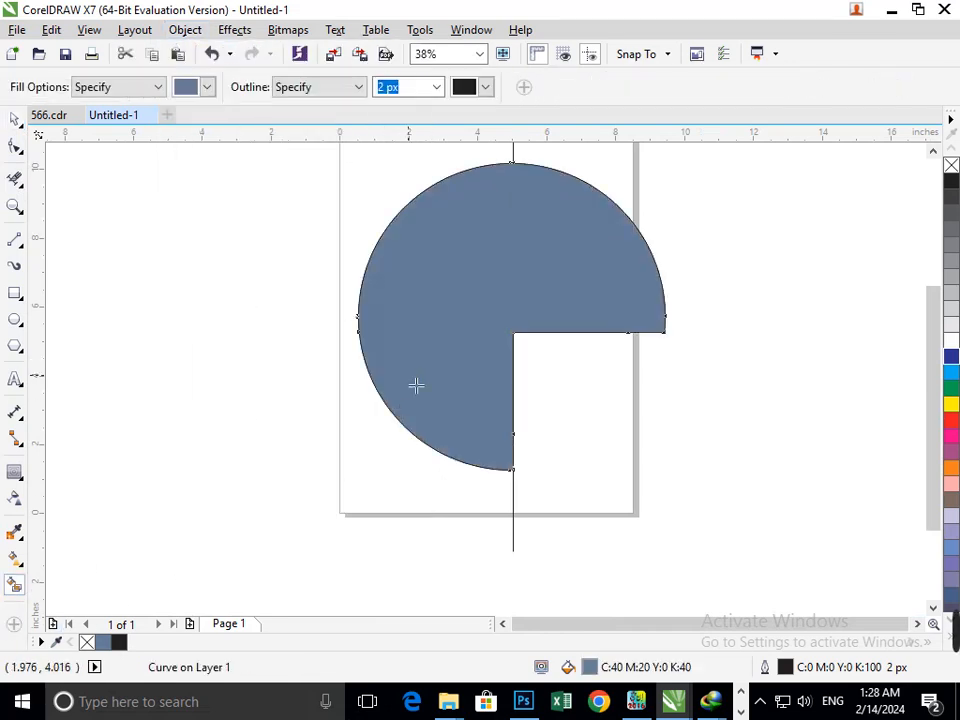
key("ctrl+z")
key("ctrl+z")
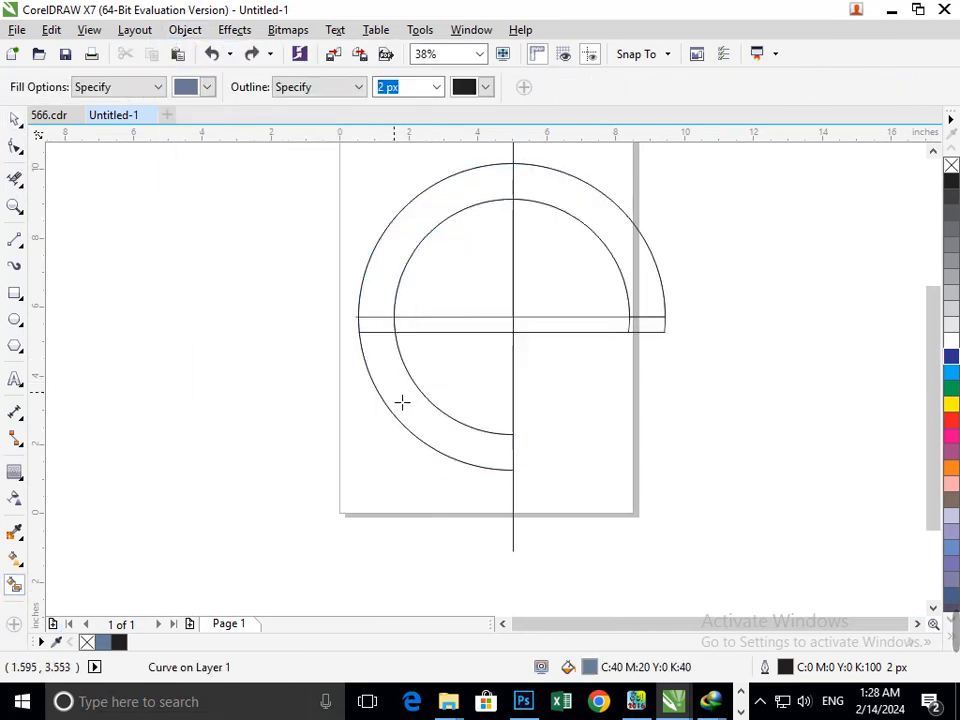
left_click(402, 402)
key("ctrl+z")
Test which ring curves are separate by moving the outline aside, undoing each move
left_click(14, 119)
left_click_drag(454, 448, 345, 473)
key("ctrl+z")
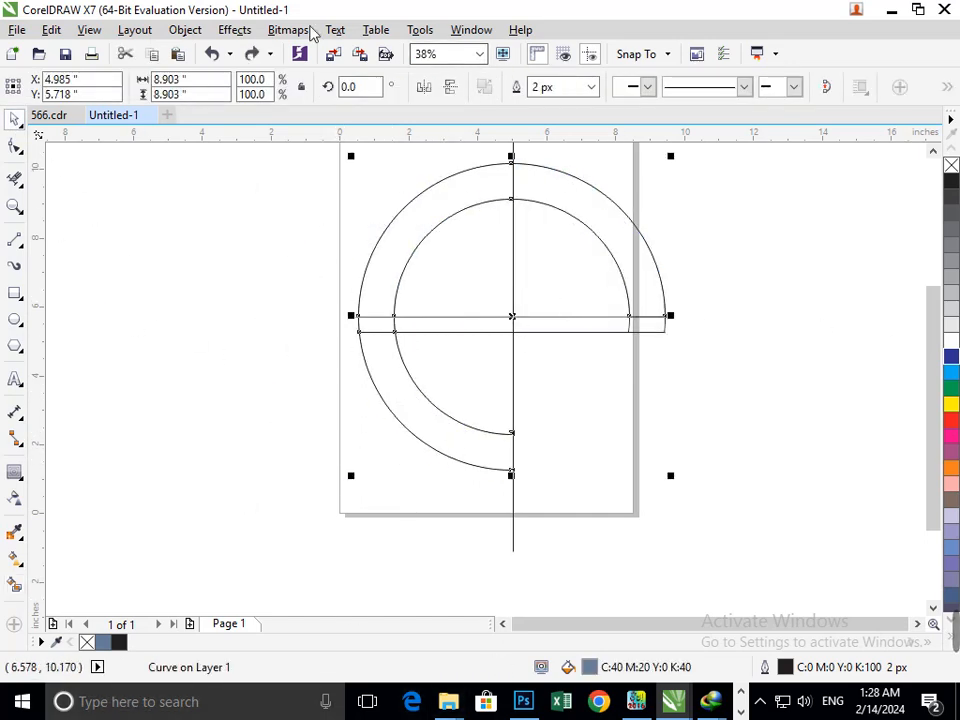
left_click(186, 29)
left_click(699, 445)
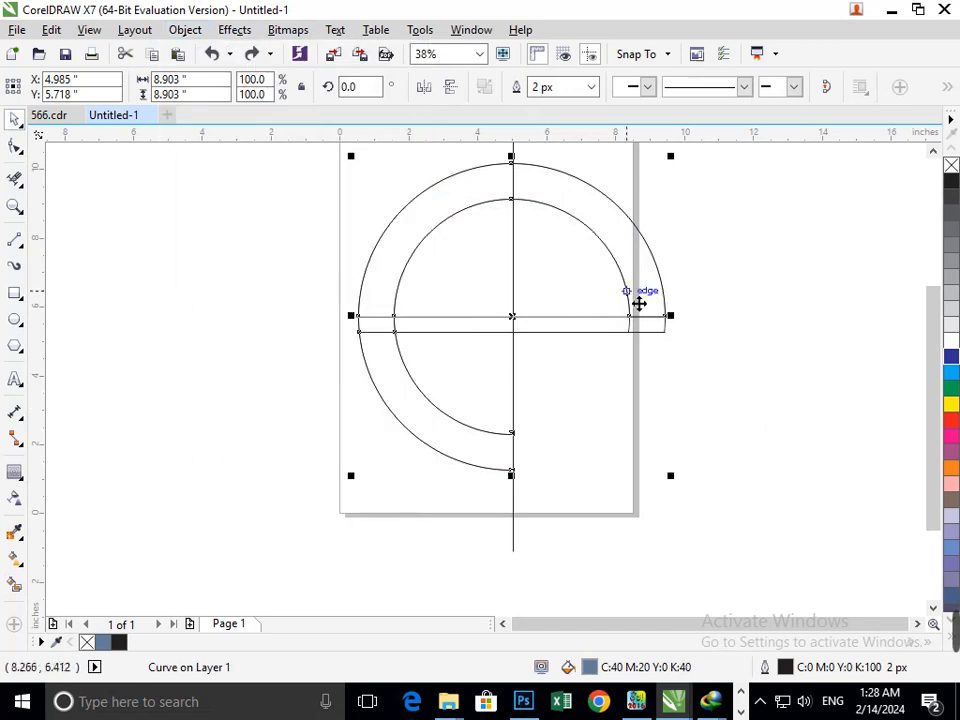
left_click_drag(646, 286, 747, 295)
key("ctrl+z")
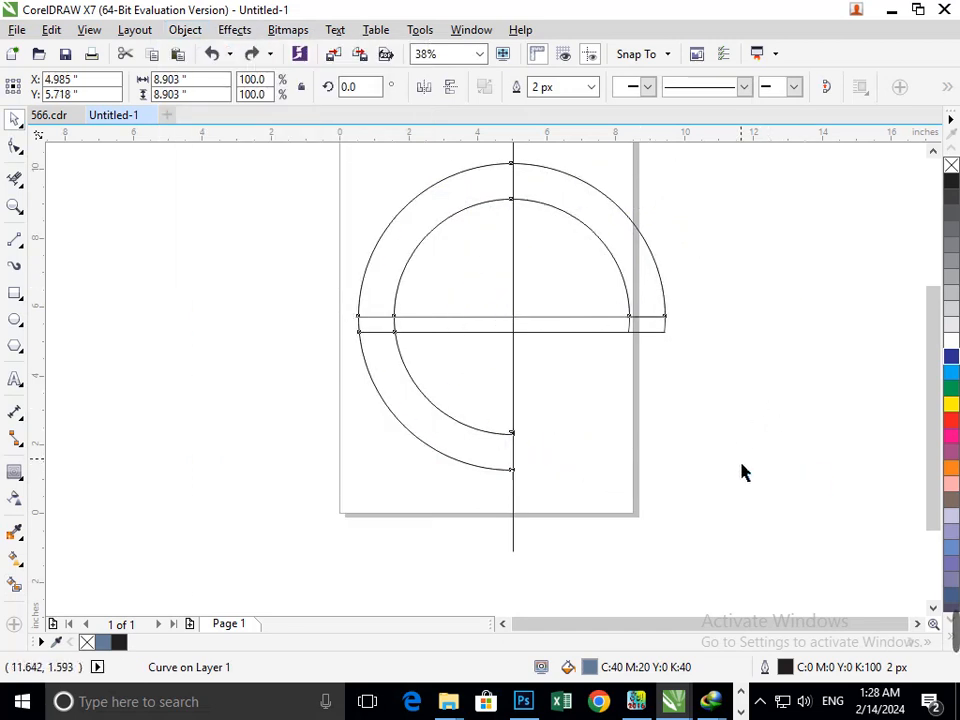
Place a copy of the central vertical line just left of it, at X 4.781 in, and smart-fill the ring's upper-right quarter
left_click(741, 469)
left_click_drag(513, 549, 505, 550)
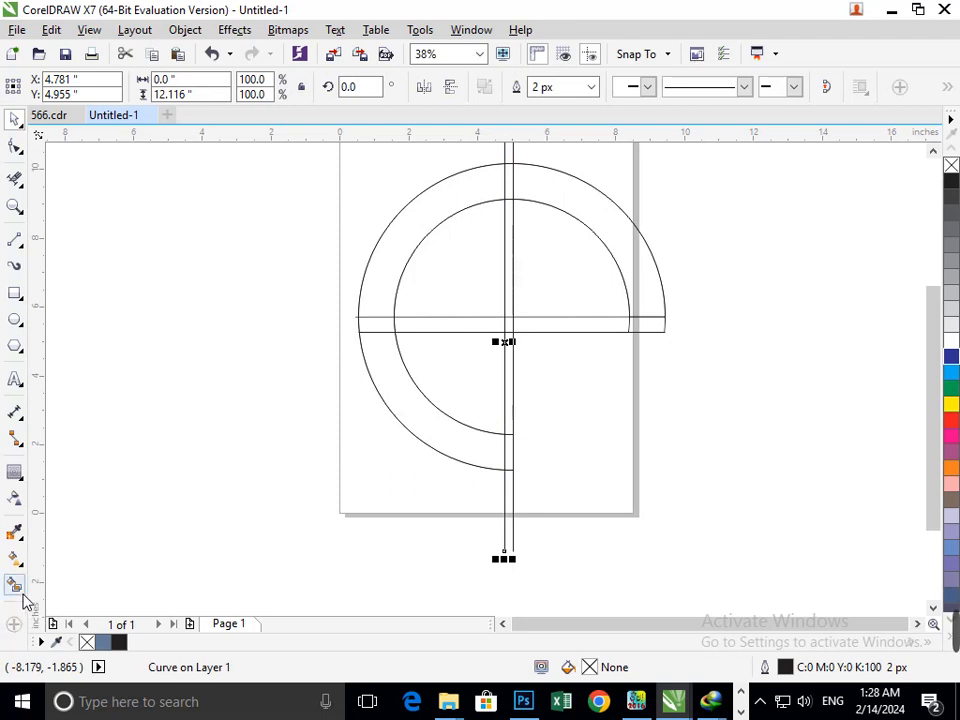
left_click(15, 583)
left_click(479, 447)
key("ctrl+z")
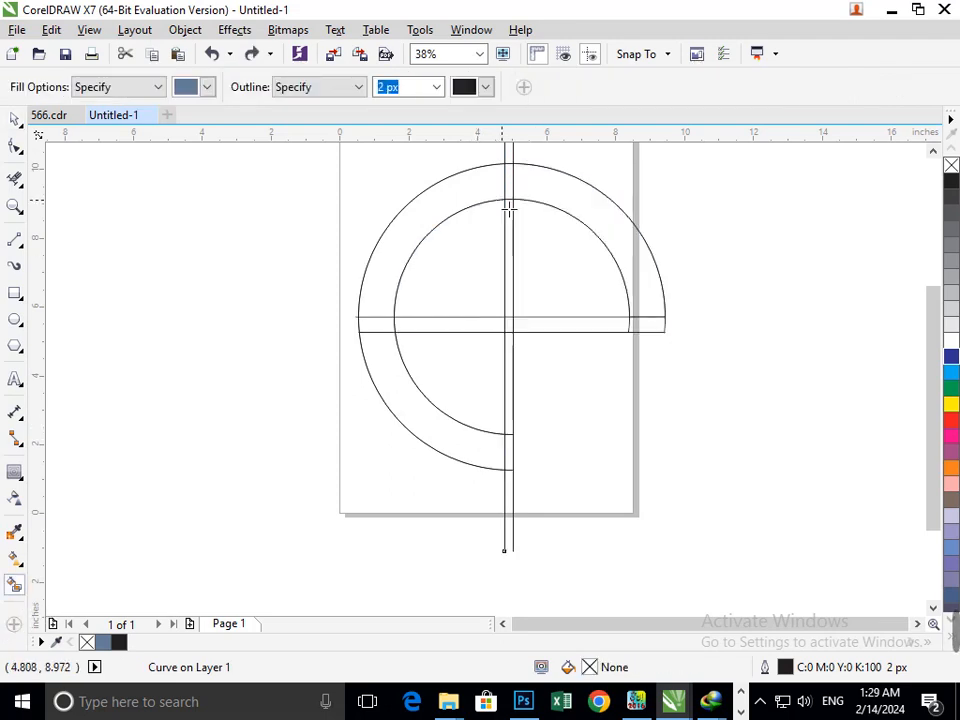
left_click(486, 195)
key("ctrl+z")
left_click(553, 192)
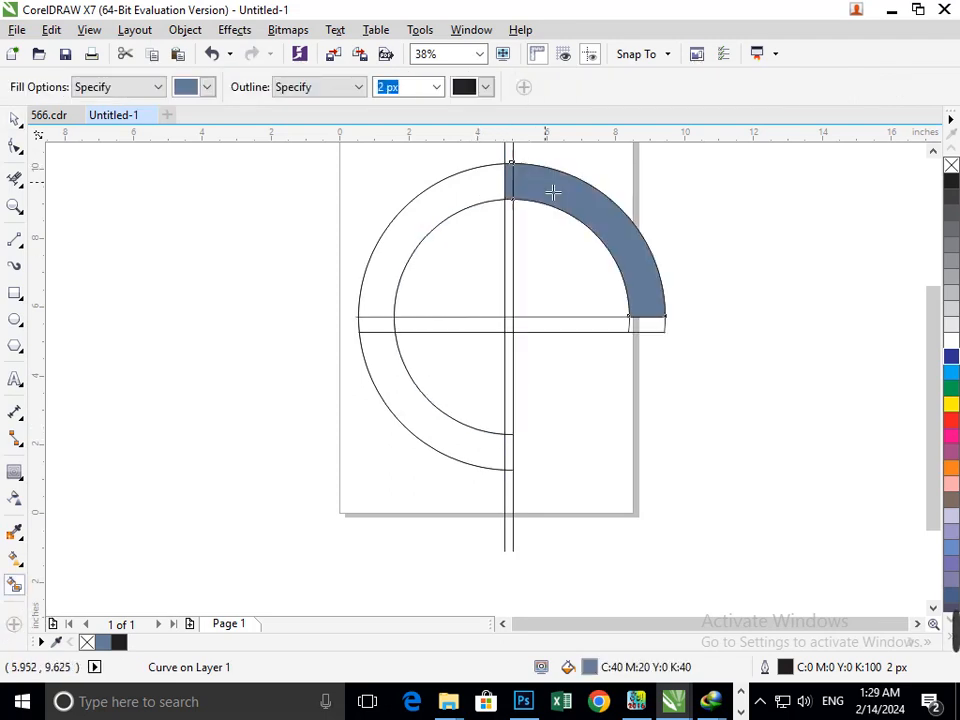
Try smart-filling the upper-left part of the ring from two spots, undoing each fill
left_click(491, 195)
key("ctrl+z")
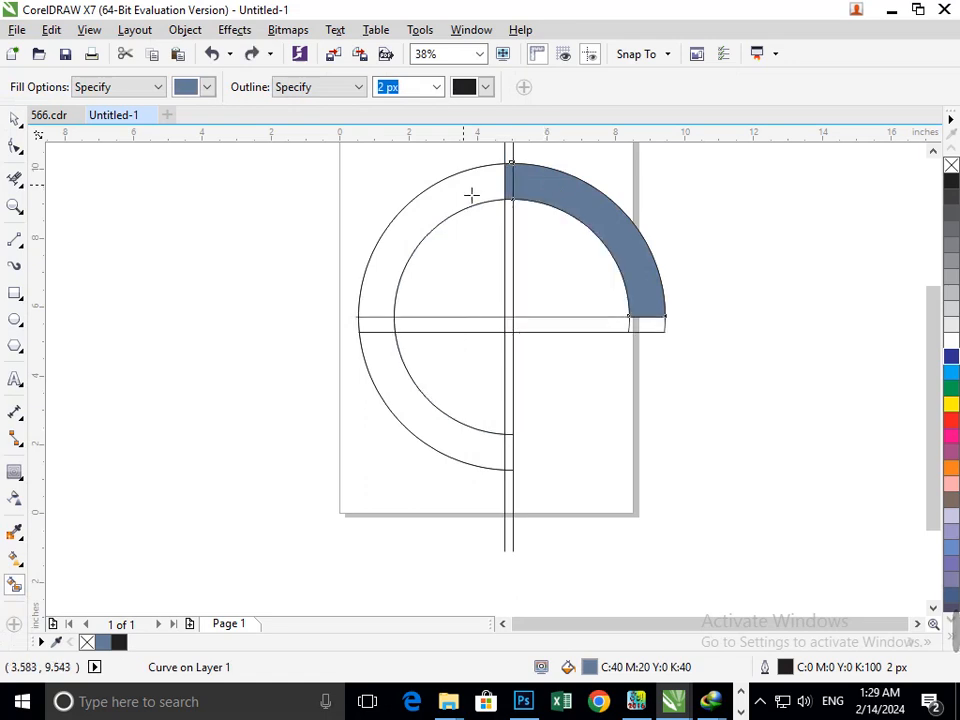
left_click(383, 313)
key("ctrl+z")
Check the left side of the ring outline by moving it aside twice, undoing each move
left_click(15, 119)
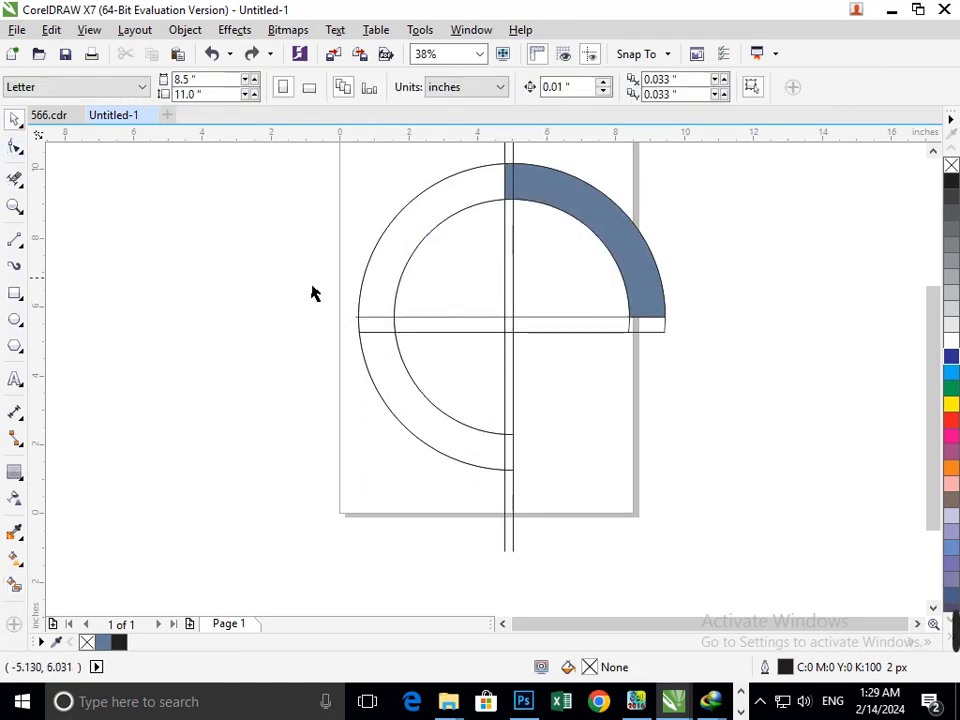
left_click_drag(359, 291, 301, 300)
key("ctrl+z")
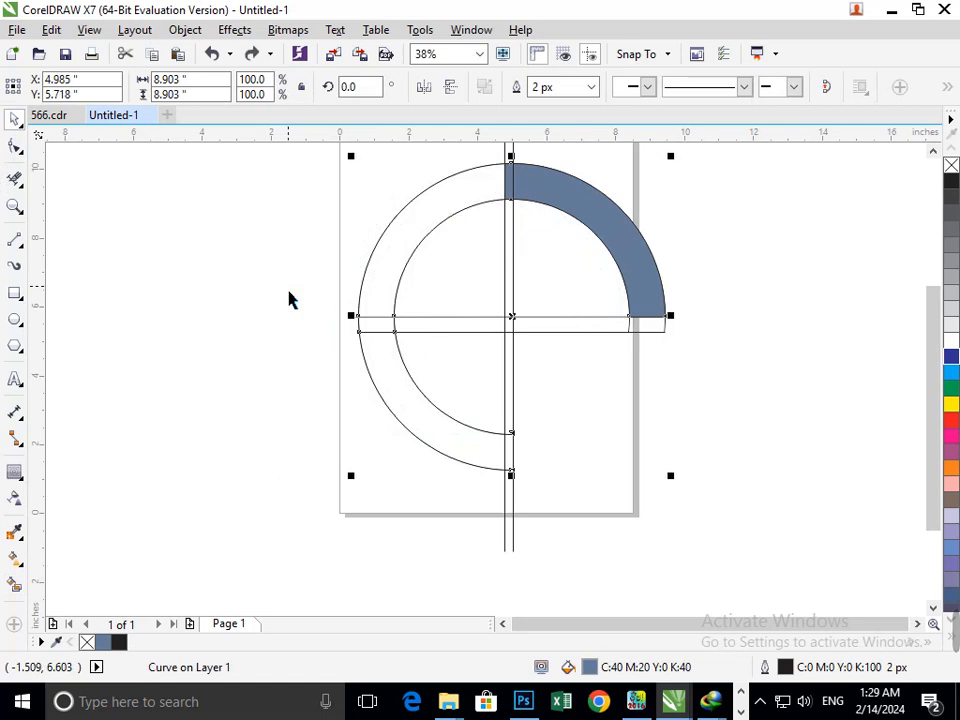
left_click_drag(354, 330, 408, 358)
key("ctrl+z")
Extend the lower horizontal line past the outer circle's left side and delete the vertical line ends outside the circles
left_click(195, 307)
key("F2")
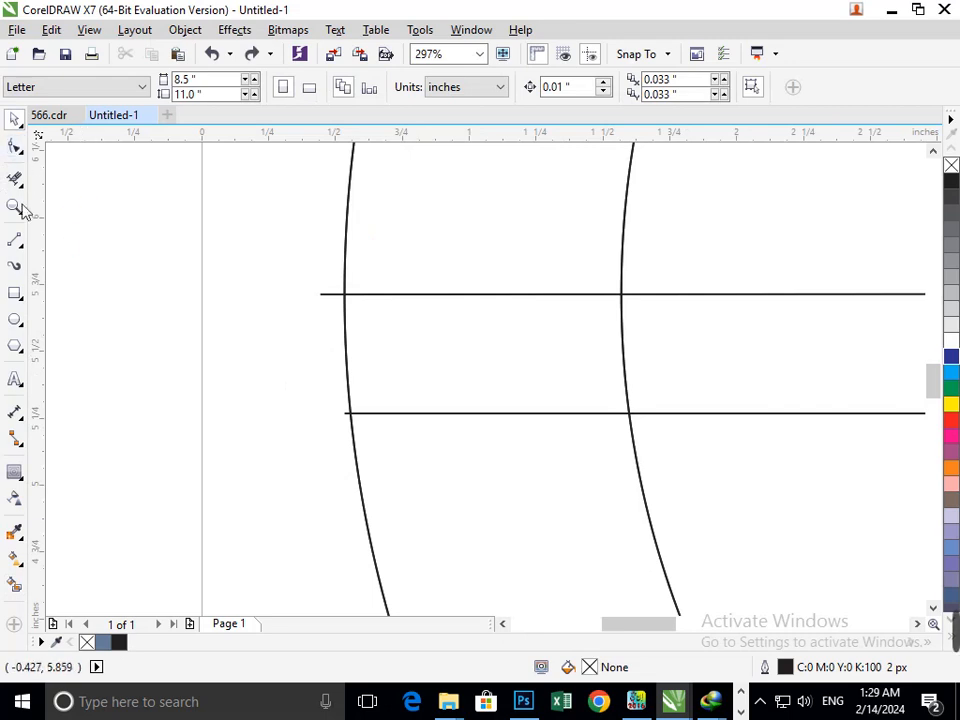
left_click(15, 146)
left_click(356, 414)
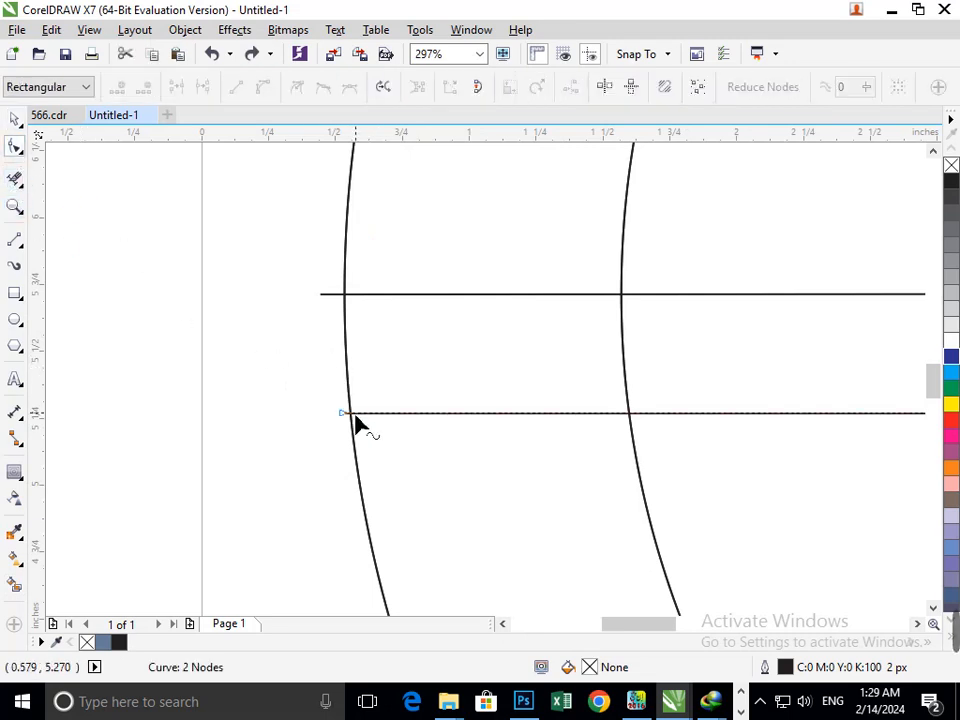
left_click_drag(344, 414, 292, 413)
key("F3")
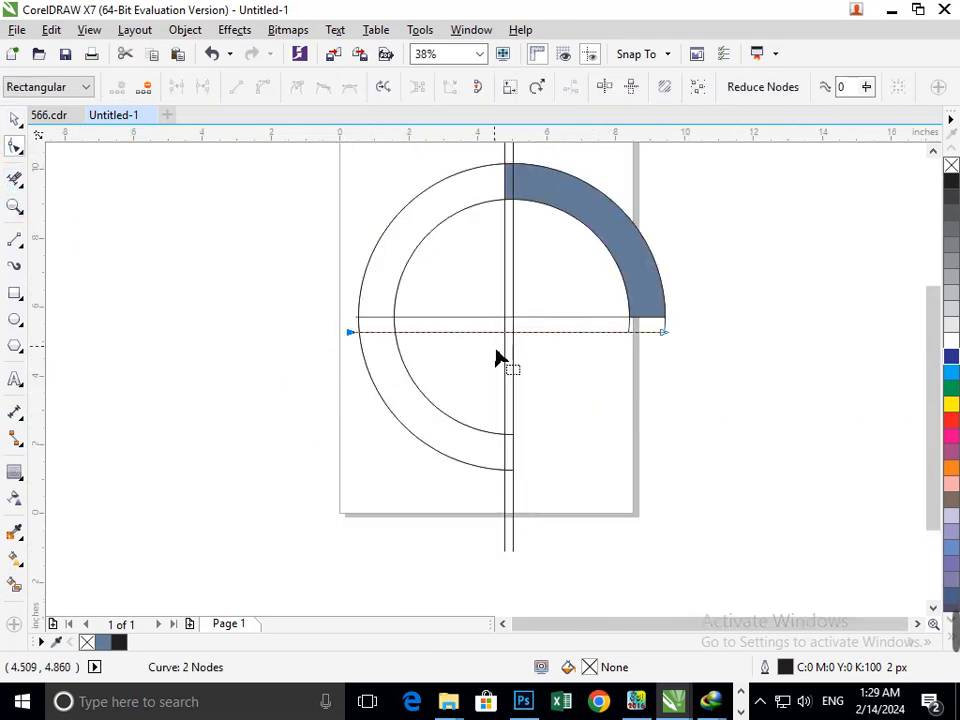
left_click(17, 178)
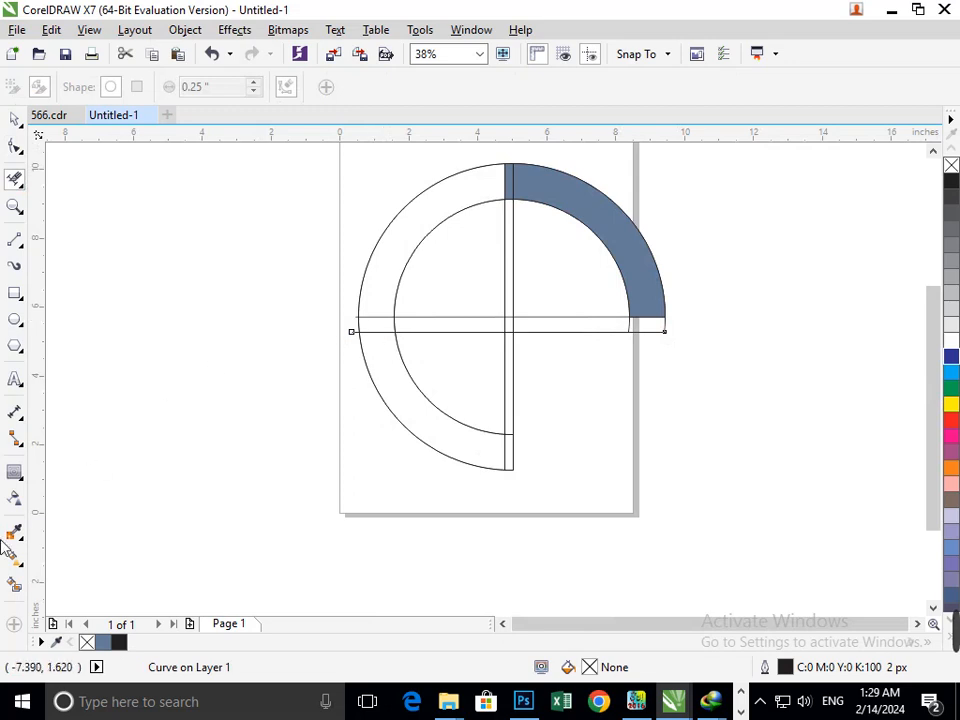
Try smart-filling areas of the inner circle between the dividing lines and undo all of these fills
left_click(15, 583)
left_click(396, 291)
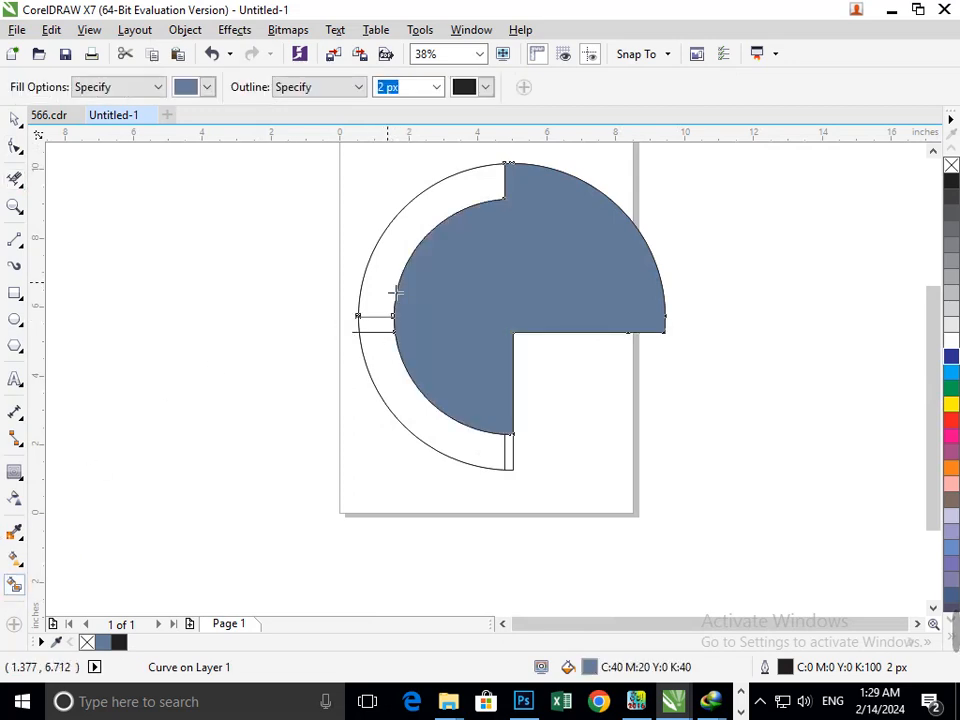
key("ctrl+z")
key("ctrl+z")
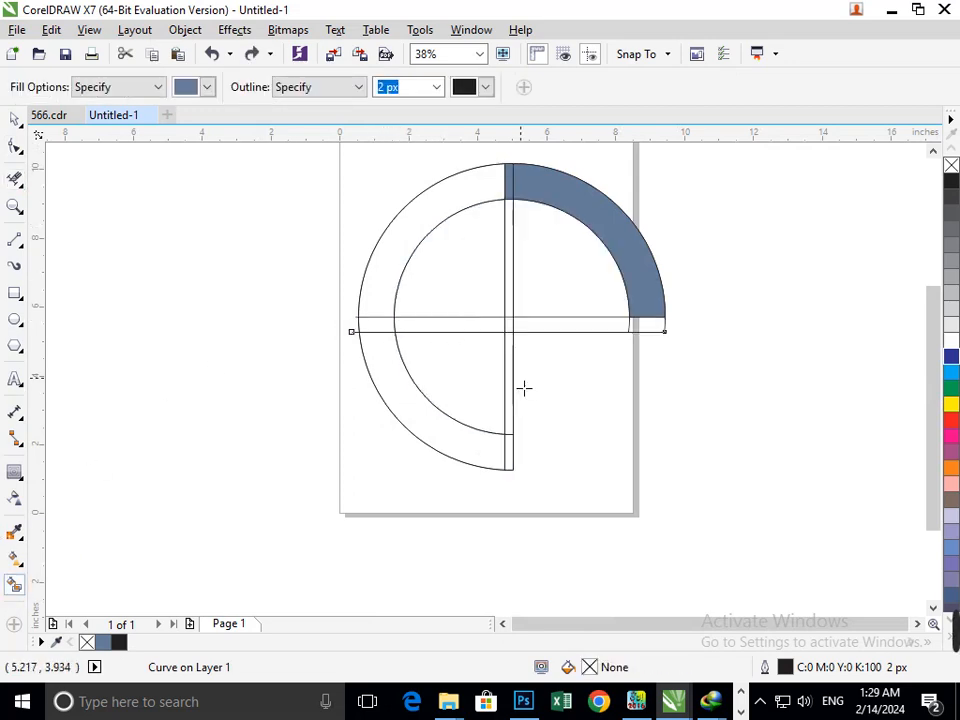
left_click(523, 300)
left_click(498, 296)
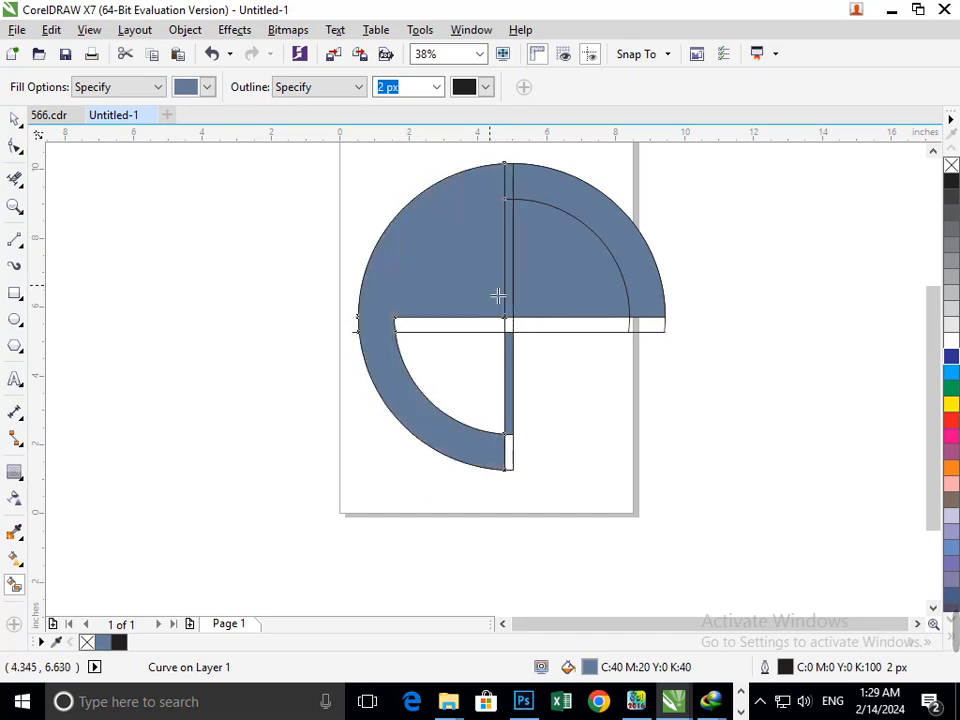
key("ctrl+z")
left_click(476, 264)
key("ctrl+z")
key("ctrl+z")
key("ctrl+z")
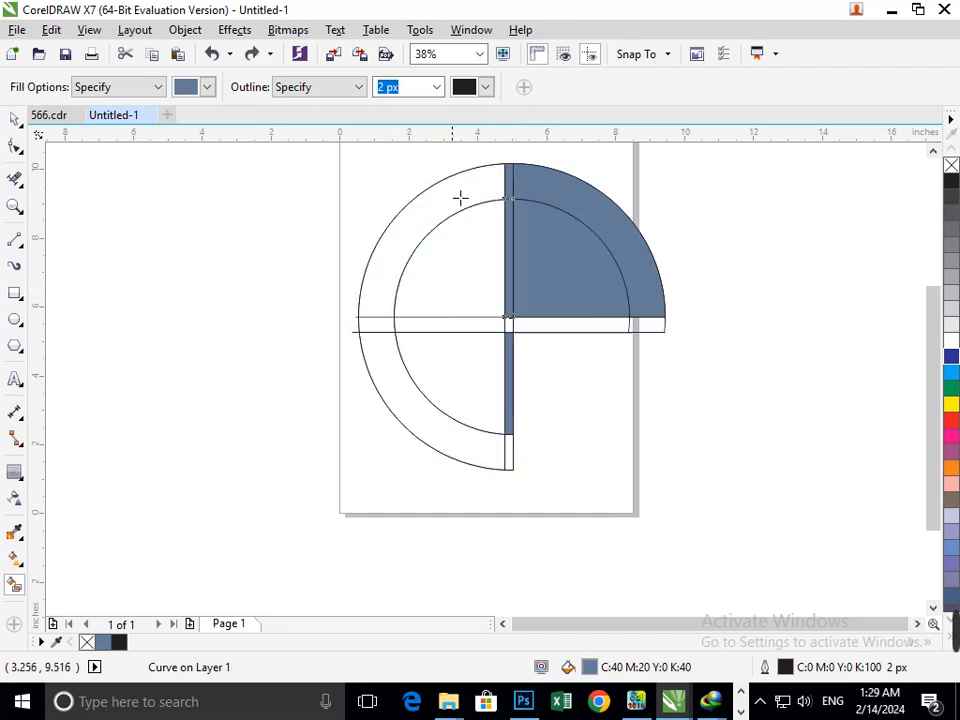
key("ctrl+z")
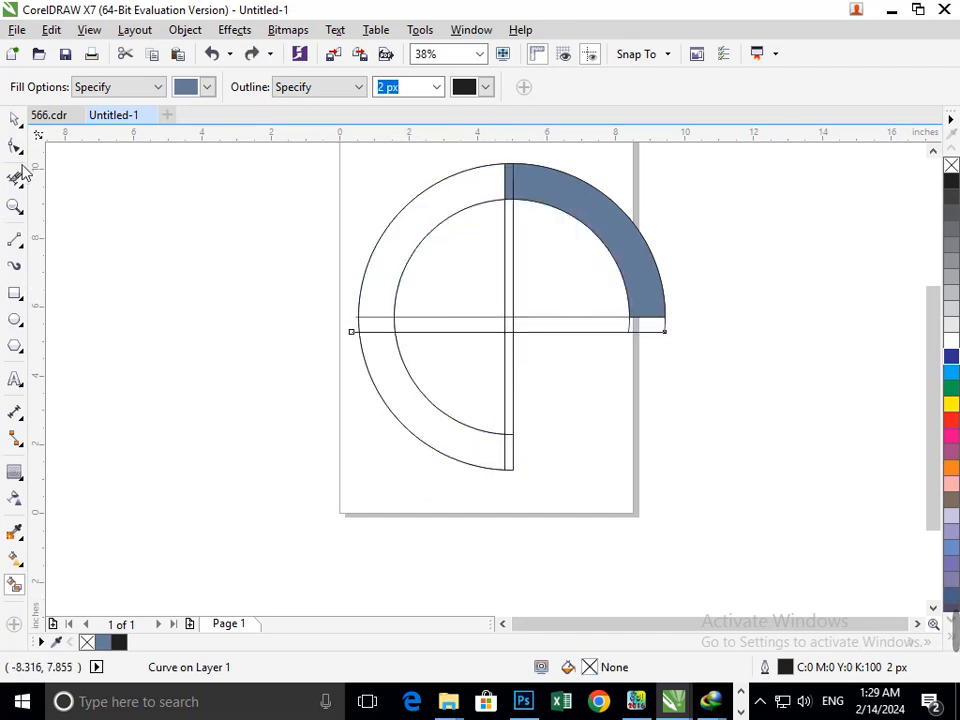
Try moving the ring outline away from the dividing lines to check it, and undo the move
left_click(14, 119)
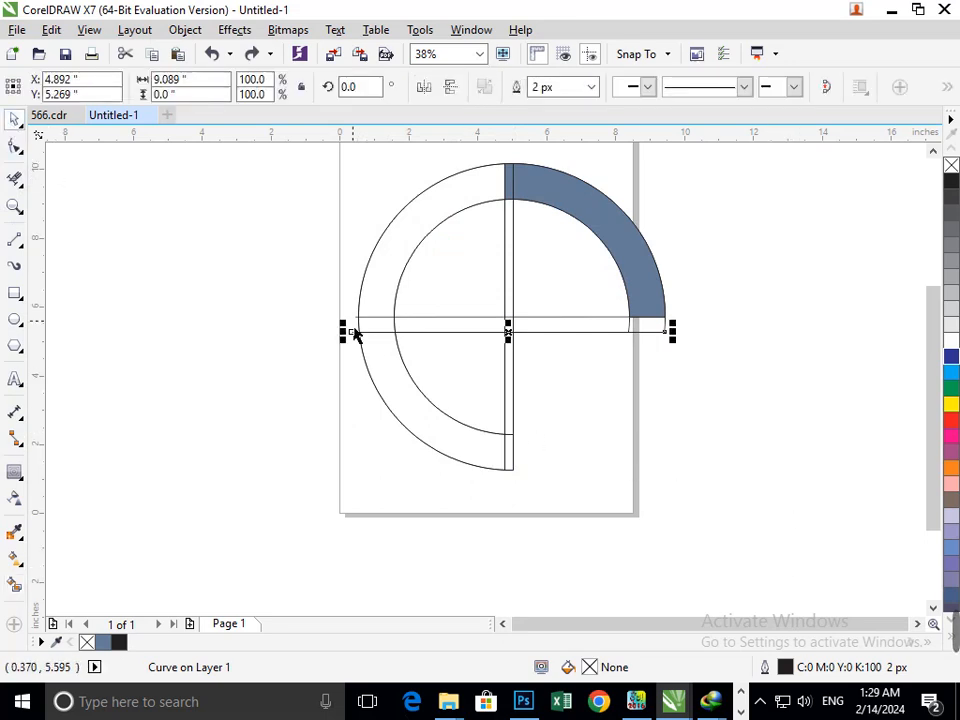
scroll(470, 190, "up", 3)
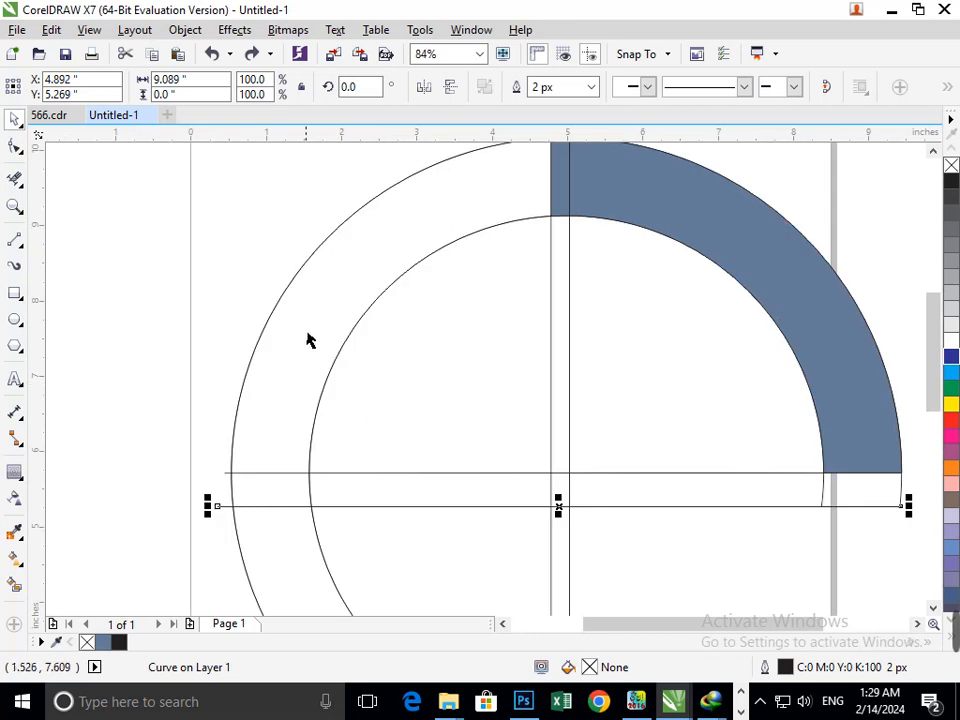
left_click_drag(300, 352, 203, 381)
key("ctrl+z")
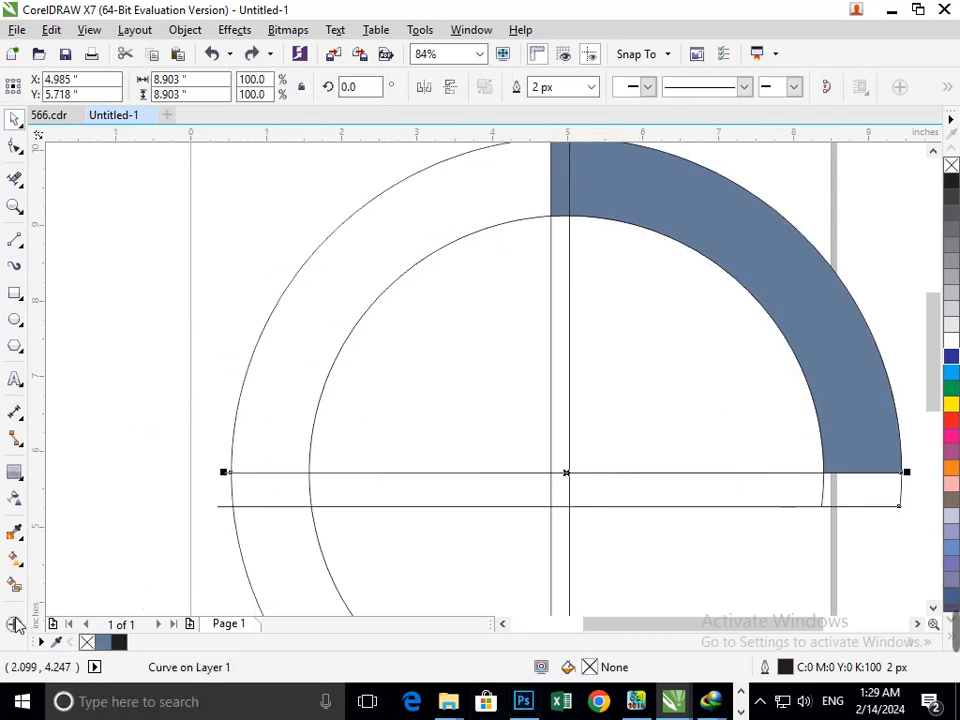
Smart-fill the ring's upper-left quarter, lower-left quarter and the small left band between the two horizontal lines in blue-grey
left_click(14, 587)
left_click(309, 411)
scroll(316, 443, "down", 3)
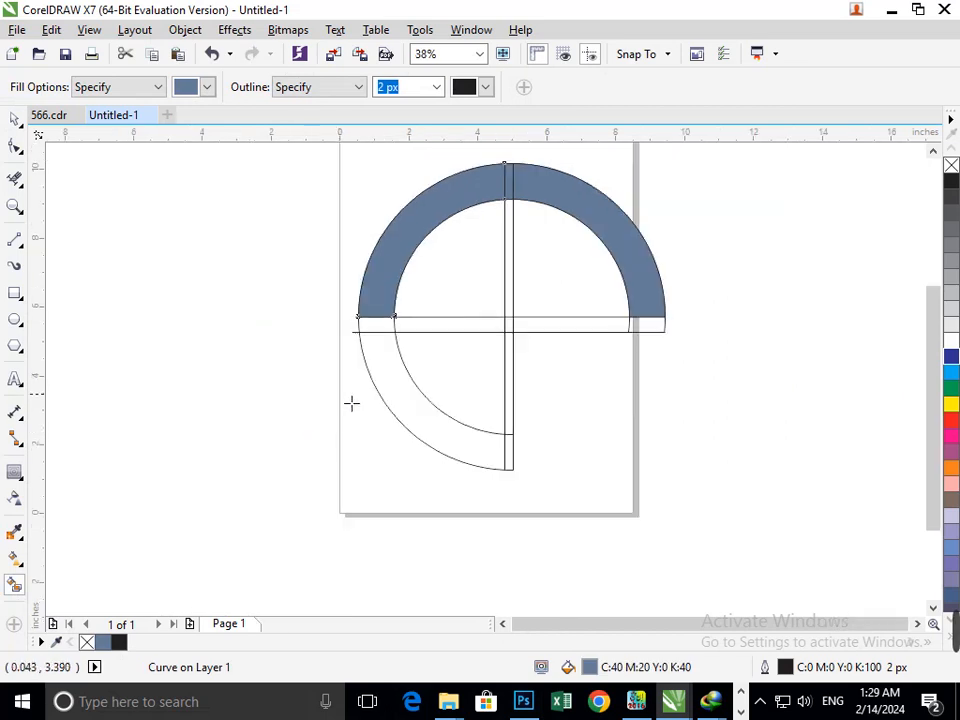
left_click(411, 395)
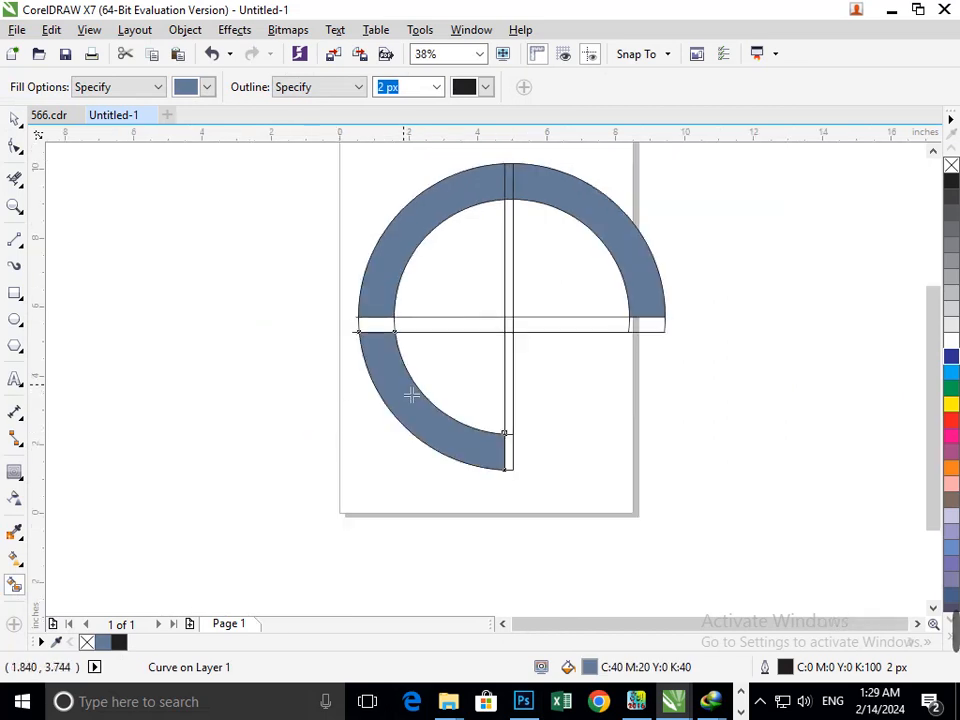
left_click(391, 335)
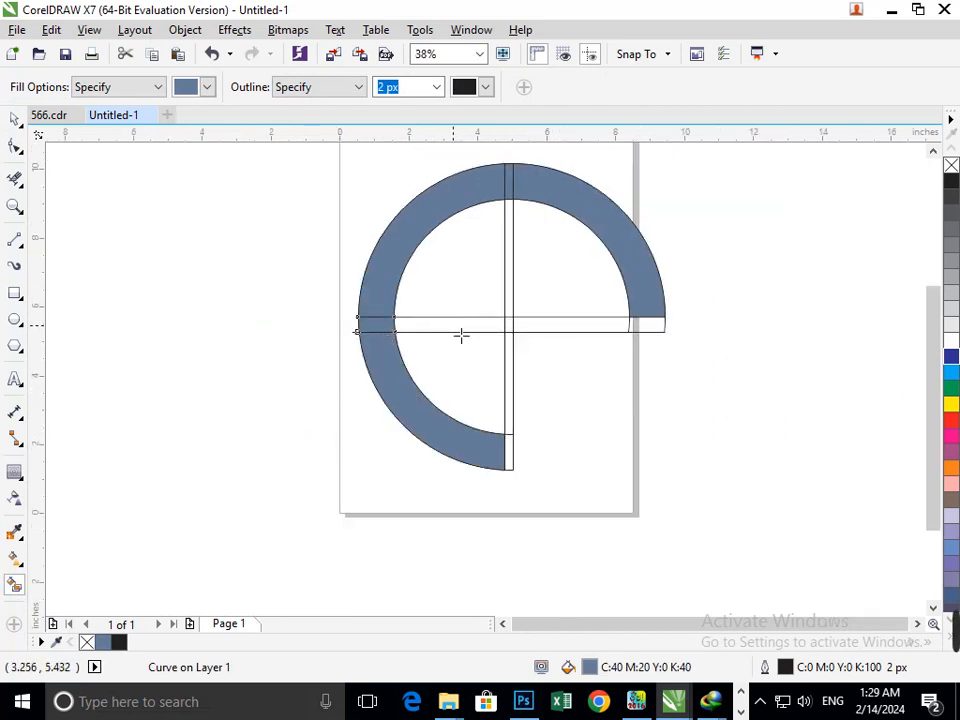
Smart-fill three inner quarter sectors and color the lower-left one blue, the upper-right one red and the upper-left one green
left_click(455, 270)
left_click(564, 289)
left_click(480, 379)
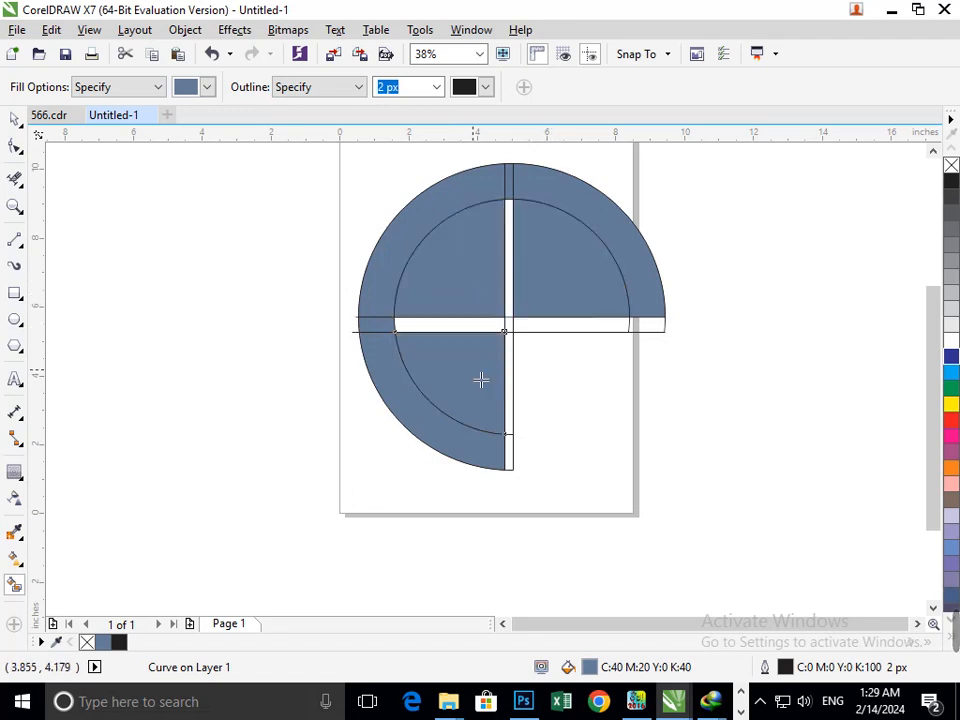
left_click(951, 356)
left_click(585, 290)
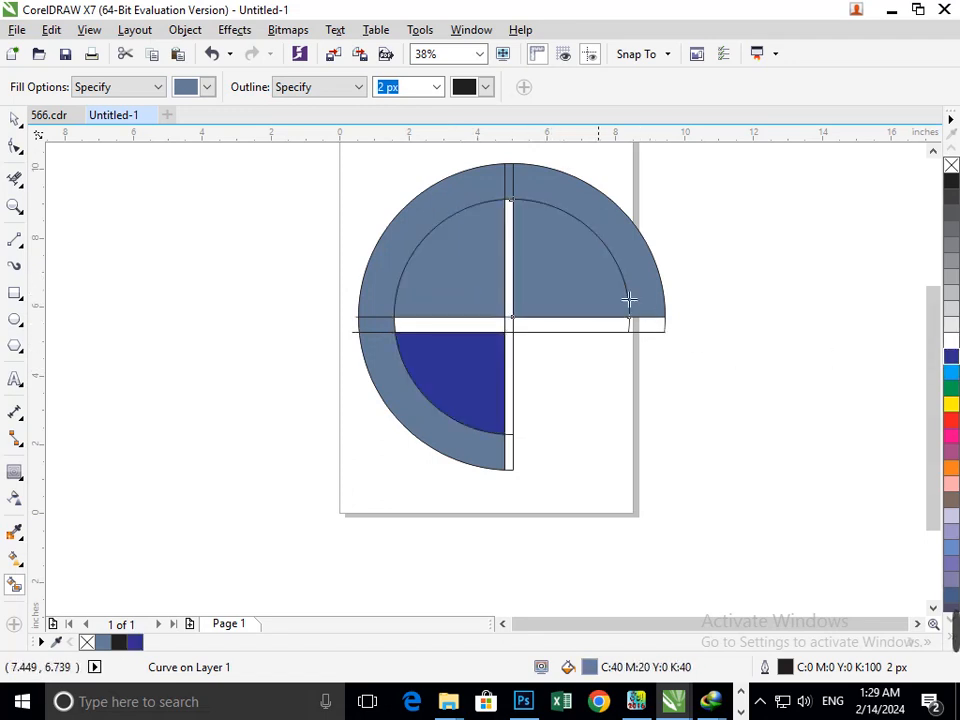
left_click(951, 422)
left_click(482, 279)
left_click(951, 388)
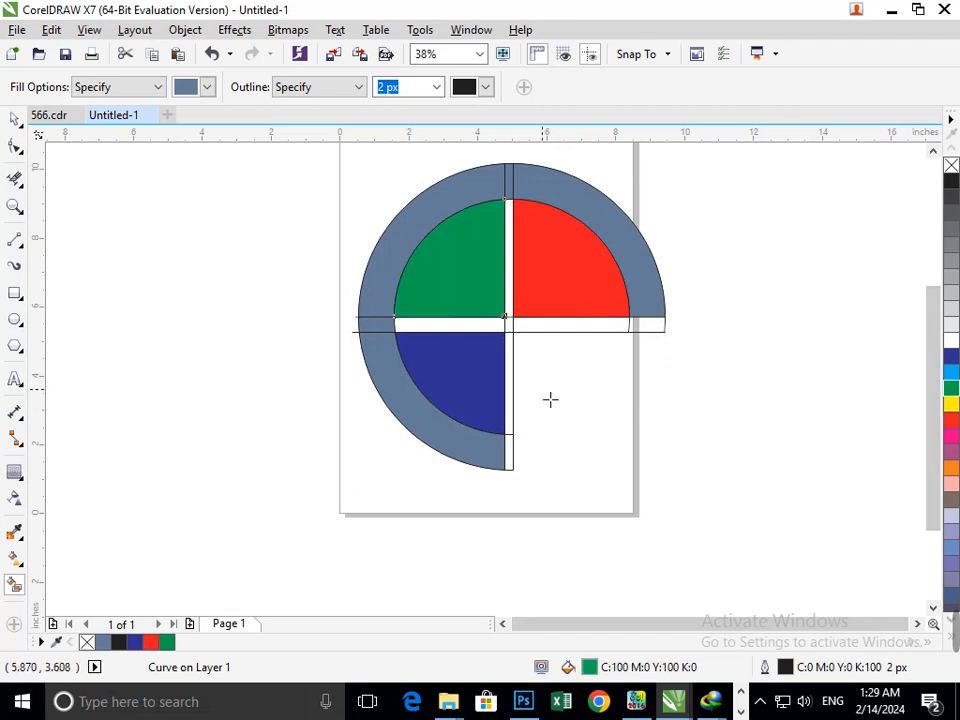
Smart-fill the ring's upper-right quarter again and weld the four selected blue-grey ring segments into one shape
left_click(653, 273)
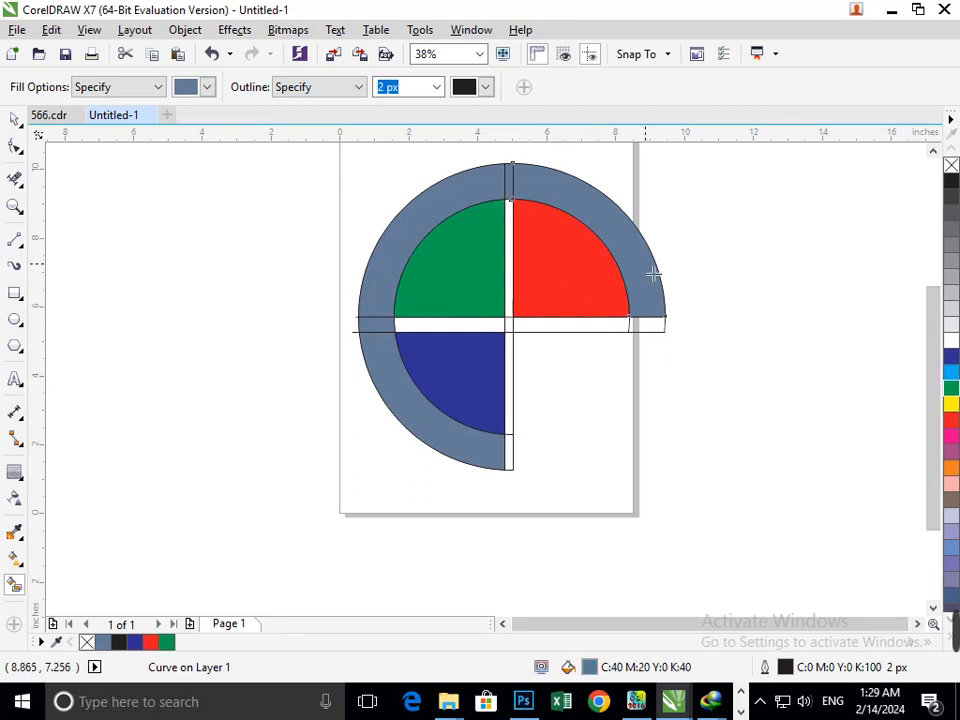
left_click(15, 119)
left_click(324, 456)
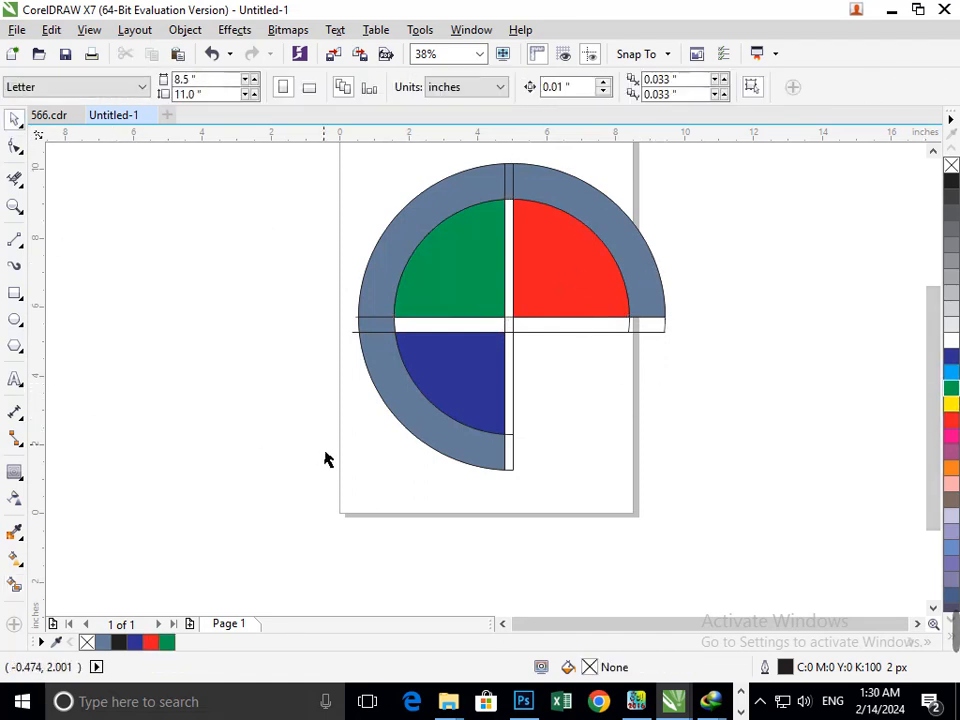
left_click_drag(408, 440, 380, 345)
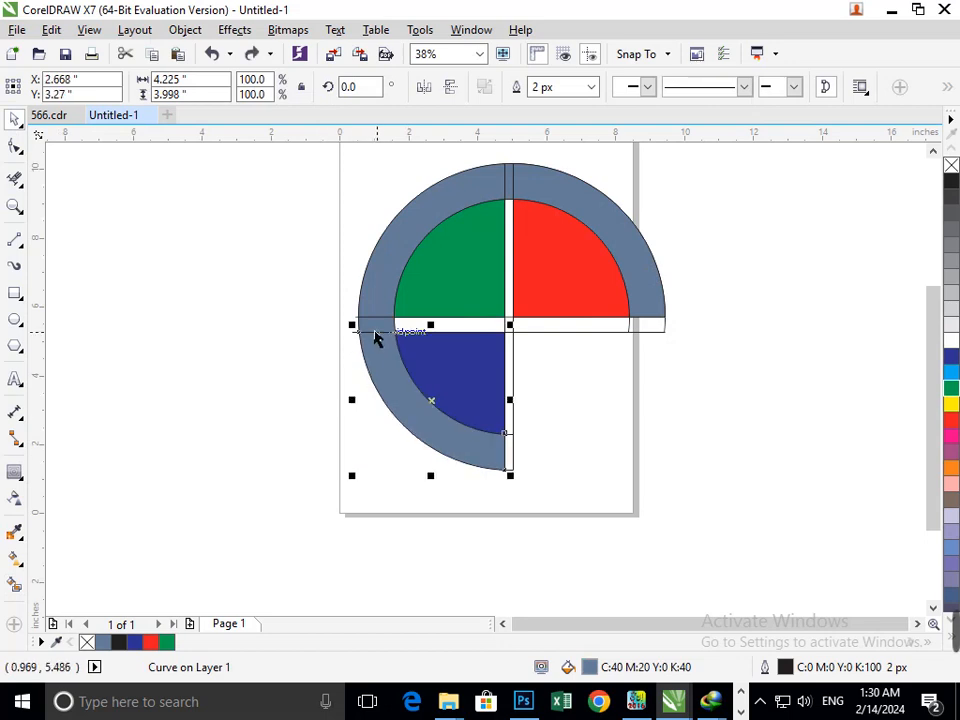
key("Escape")
left_click(393, 377)
left_click(381, 327, "shift")
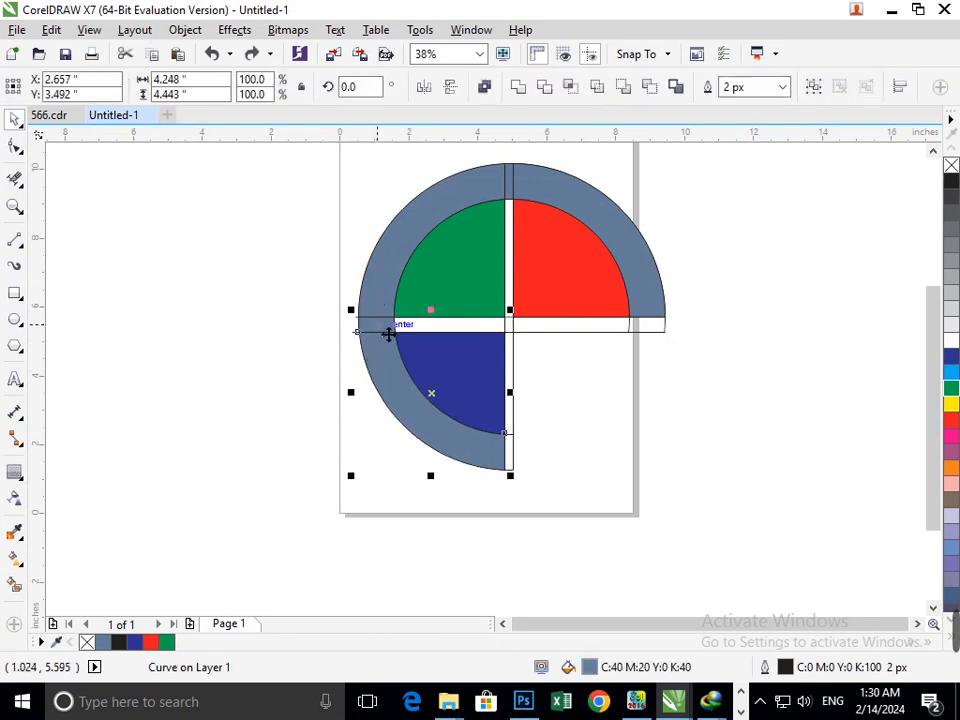
left_click(394, 282, "shift")
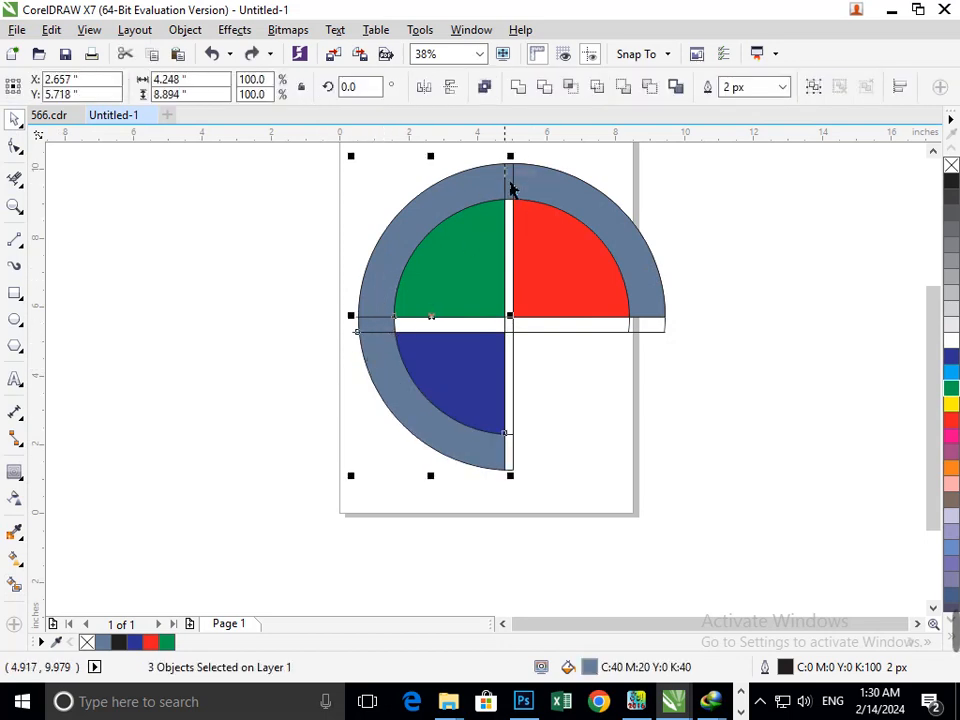
left_click(575, 204, "shift")
scroll(507, 188, "up", 5)
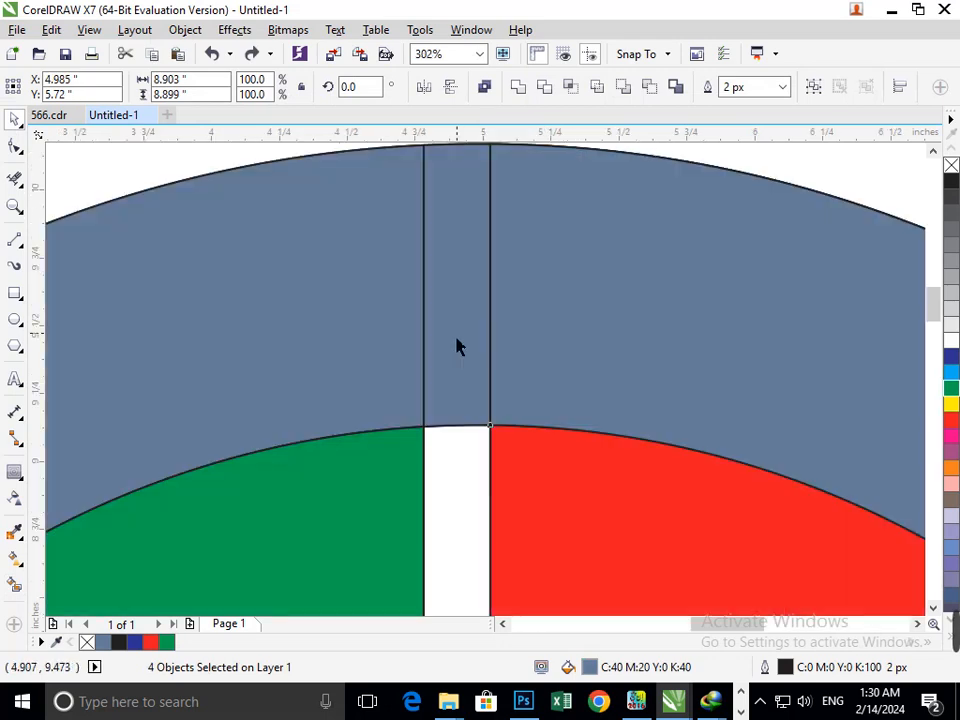
left_click(518, 86)
scroll(499, 240, "down", 5)
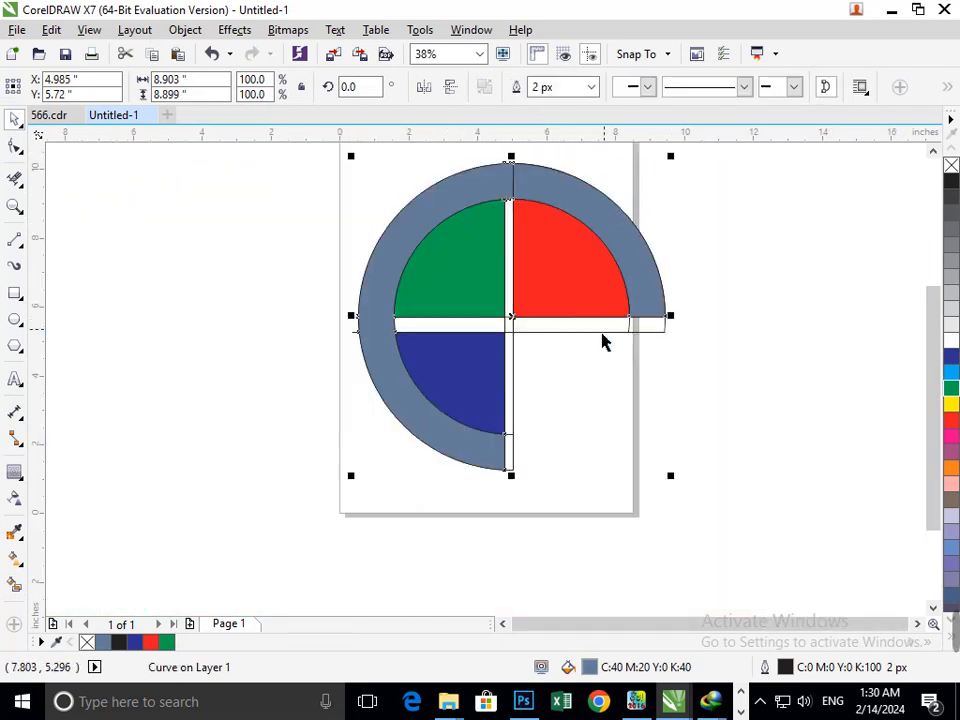
Remove the duplicate upper-right quarter segment lying over the welded ring
left_click_drag(654, 288, 690, 343)
key("ctrl+z")
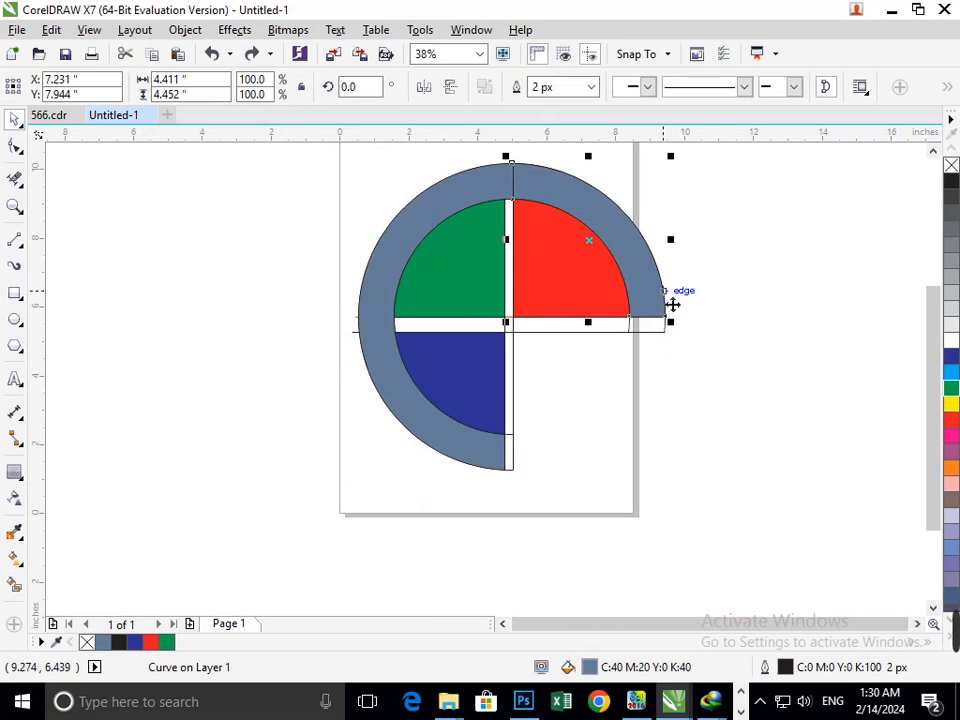
left_click_drag(659, 289, 955, 310)
key("ctrl+z")
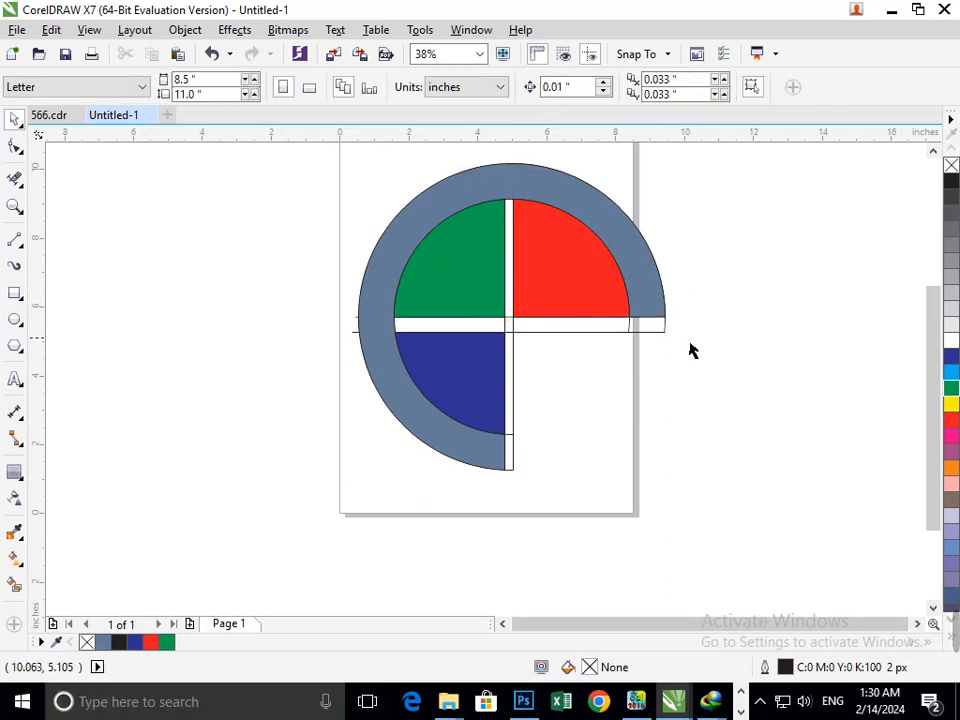
Apply a two-step inside contour with about 0.173" offset and yellow fill to the welded blue-grey ring
left_click(651, 300)
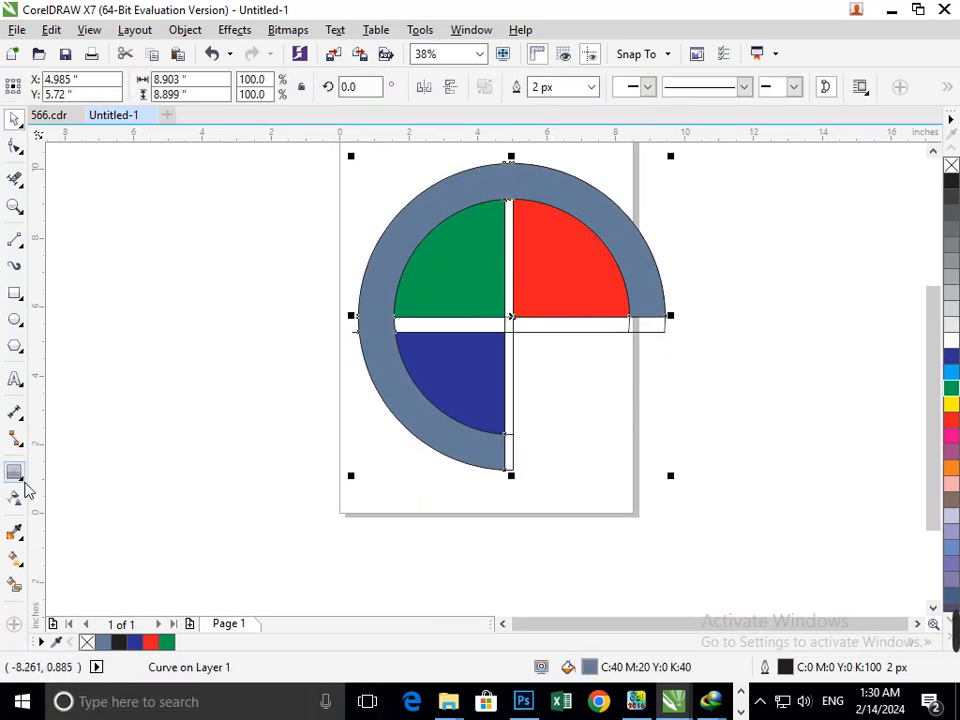
left_click(24, 481)
left_click(84, 492)
scroll(611, 279, "up", 3)
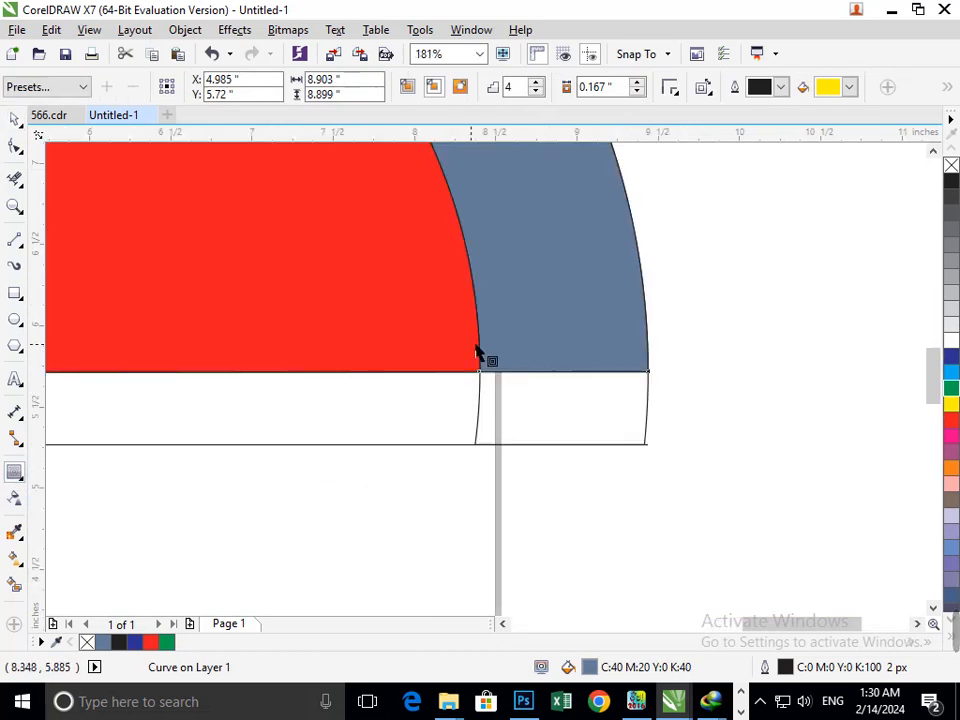
left_click_drag(482, 376, 519, 314)
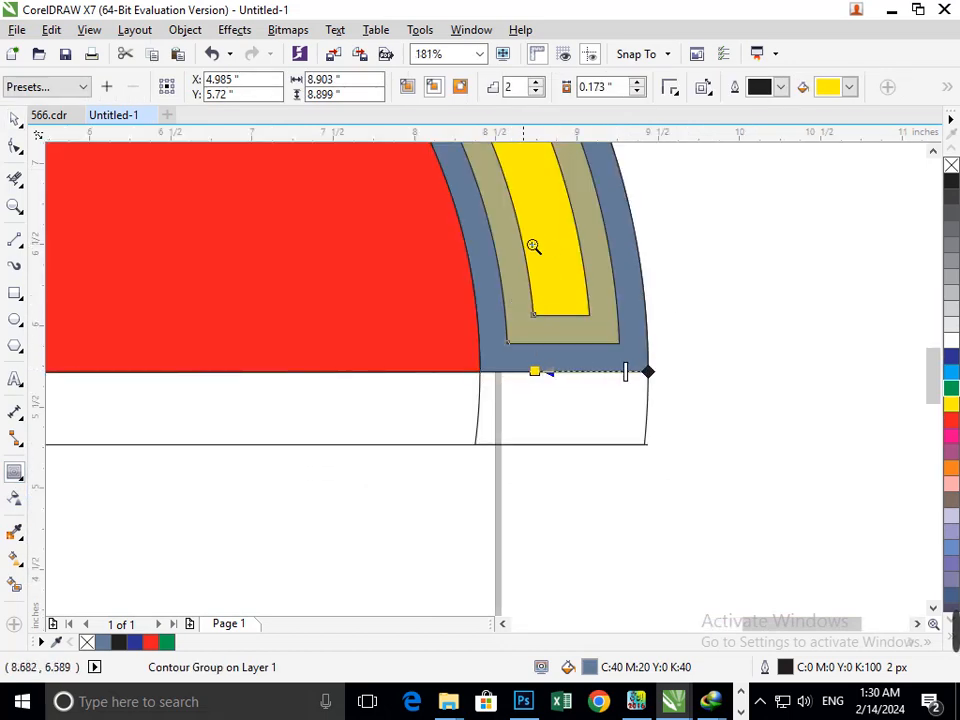
scroll(573, 453, "down", 3)
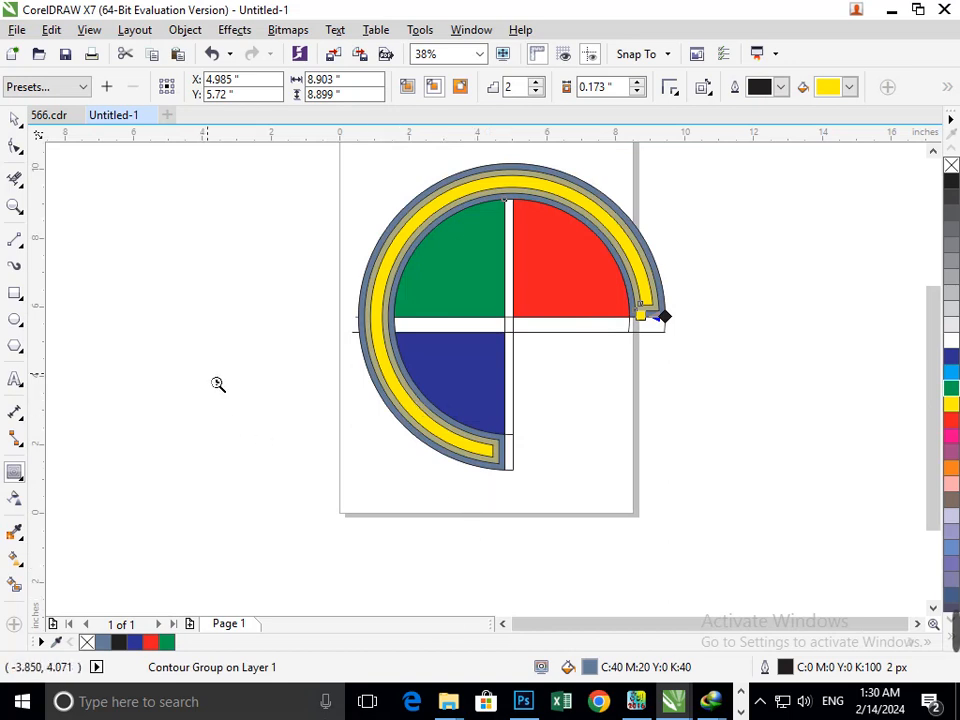
Delete the leftover outer circle, inner circle and the vertical construction line beside the red sector
left_click(16, 120)
left_click(458, 474)
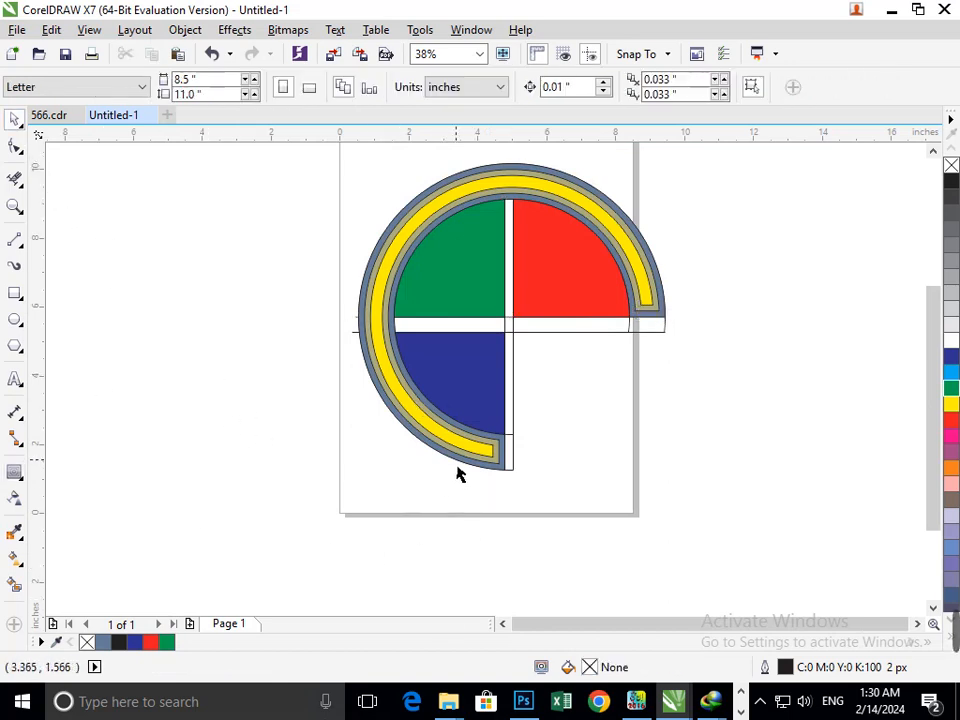
left_click_drag(510, 469, 576, 485)
key("Delete")
left_click(514, 433)
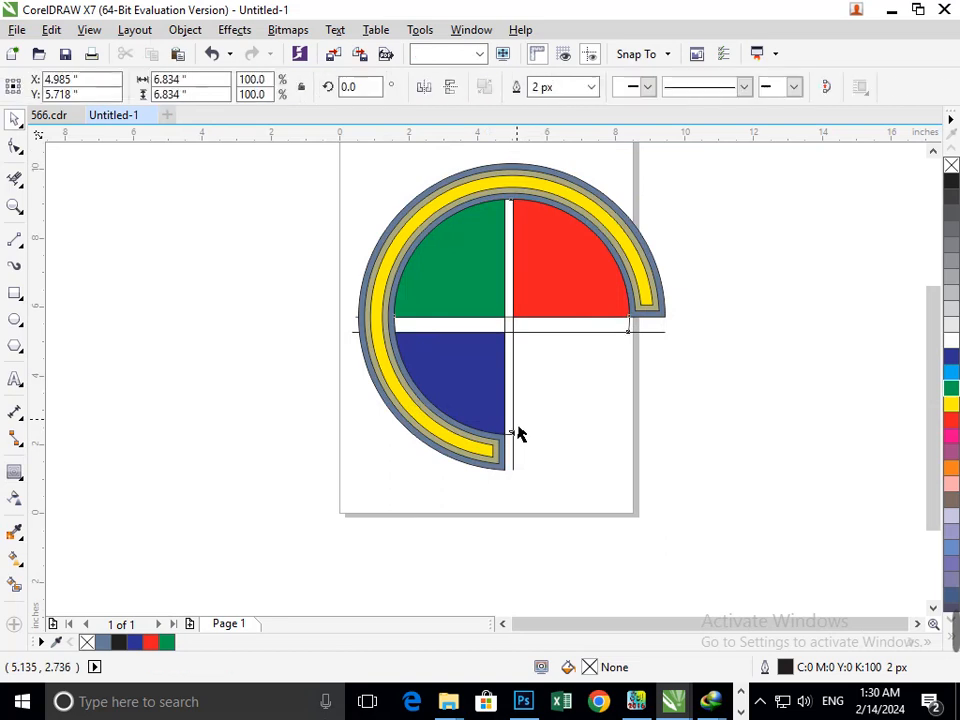
left_click(513, 420)
key("Delete")
left_click(529, 329)
key("Delete")
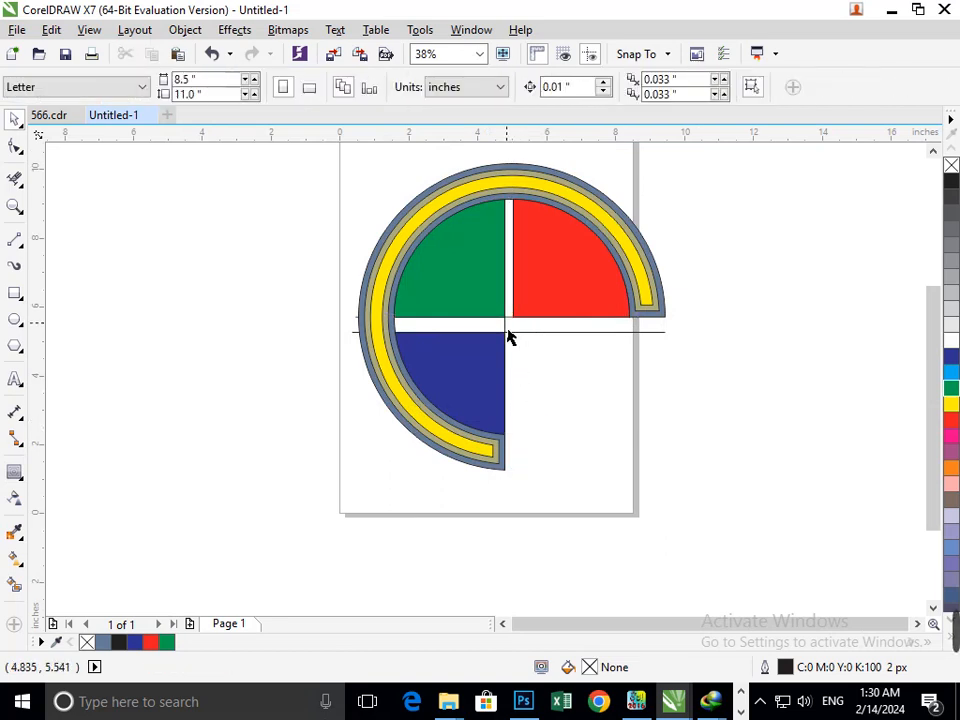
Delete the remaining vertical and horizontal construction lines around the colored sectors
left_click(506, 327)
key("Delete")
left_click(524, 334)
key("Delete")
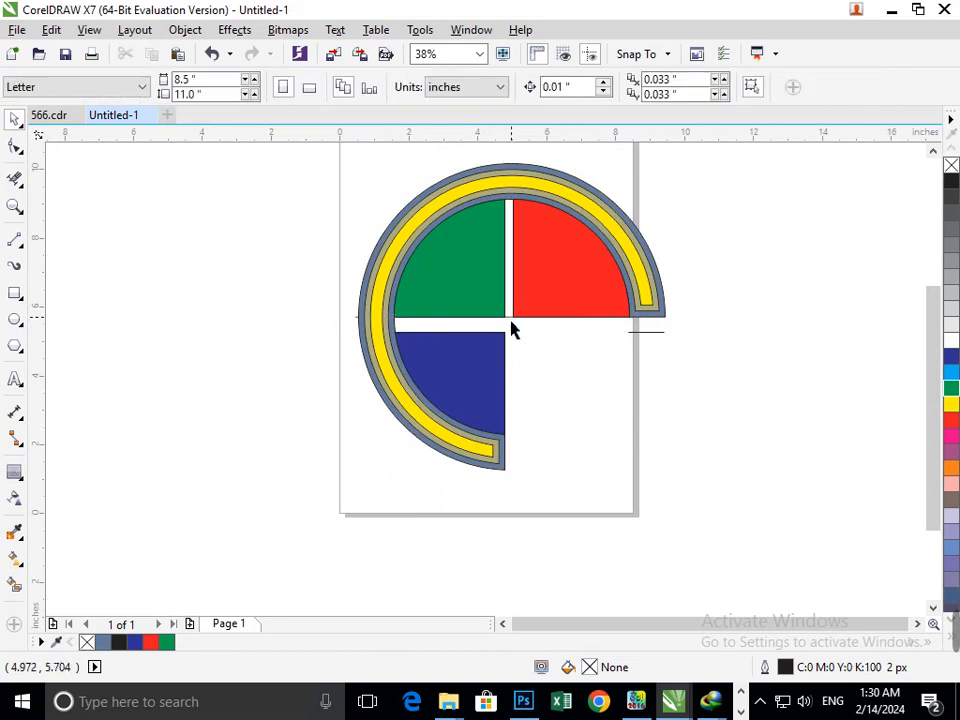
left_click(512, 326)
key("Delete")
left_click(633, 332)
key("Delete")
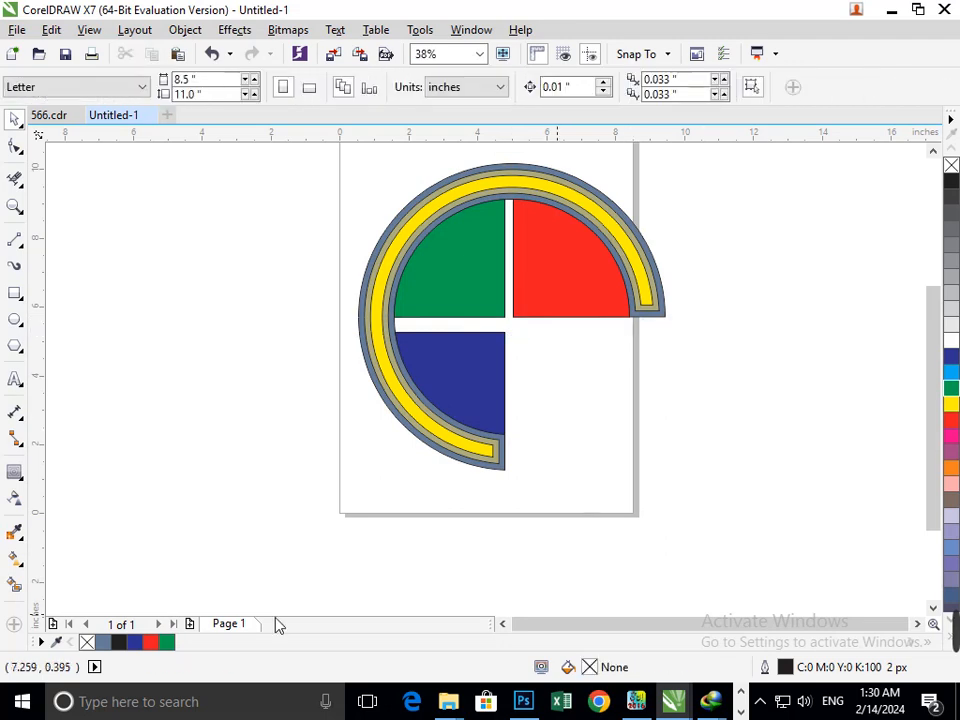
scroll(564, 418, "down", 2)
scroll(603, 321, "up", 2)
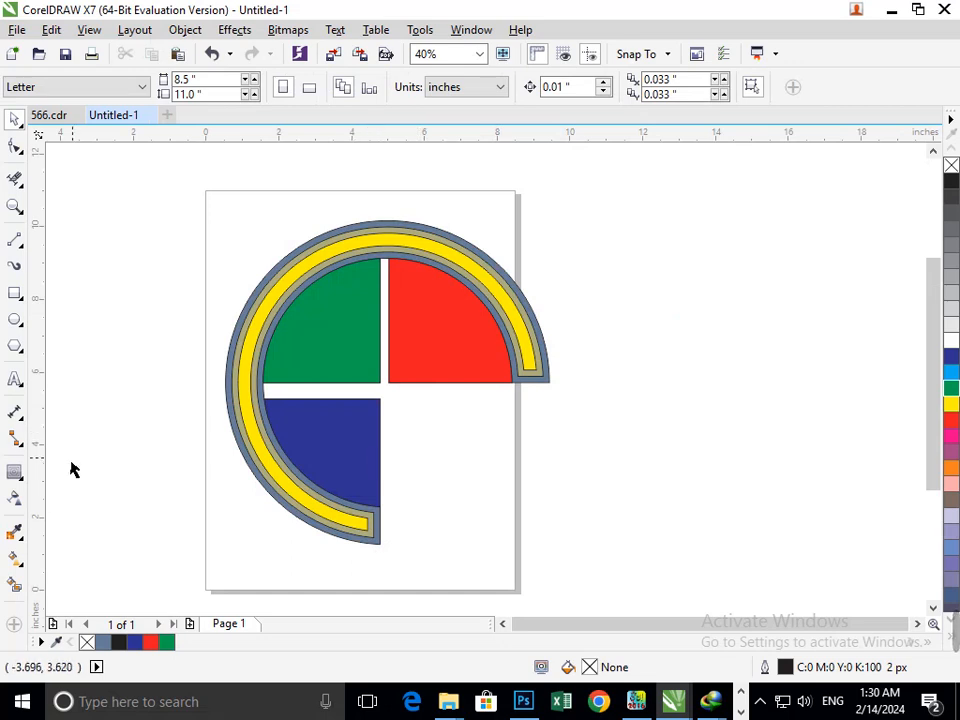
Add the artistic text "COMPANY NAME" on two lines in the empty area beside the ring
left_click(15, 379)
left_click(656, 360)
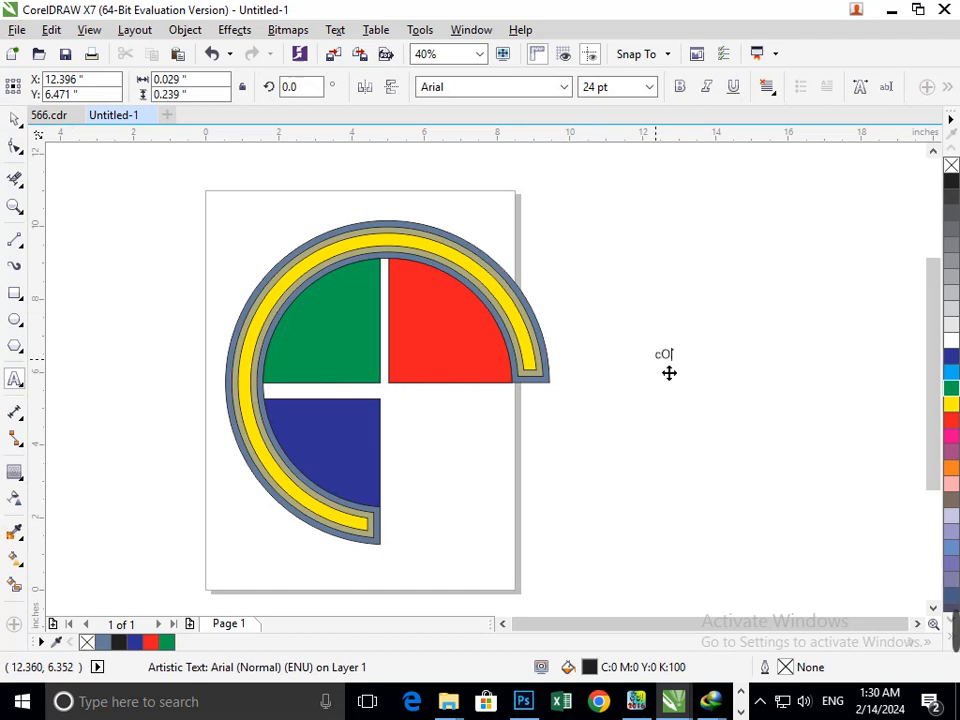
type("co")
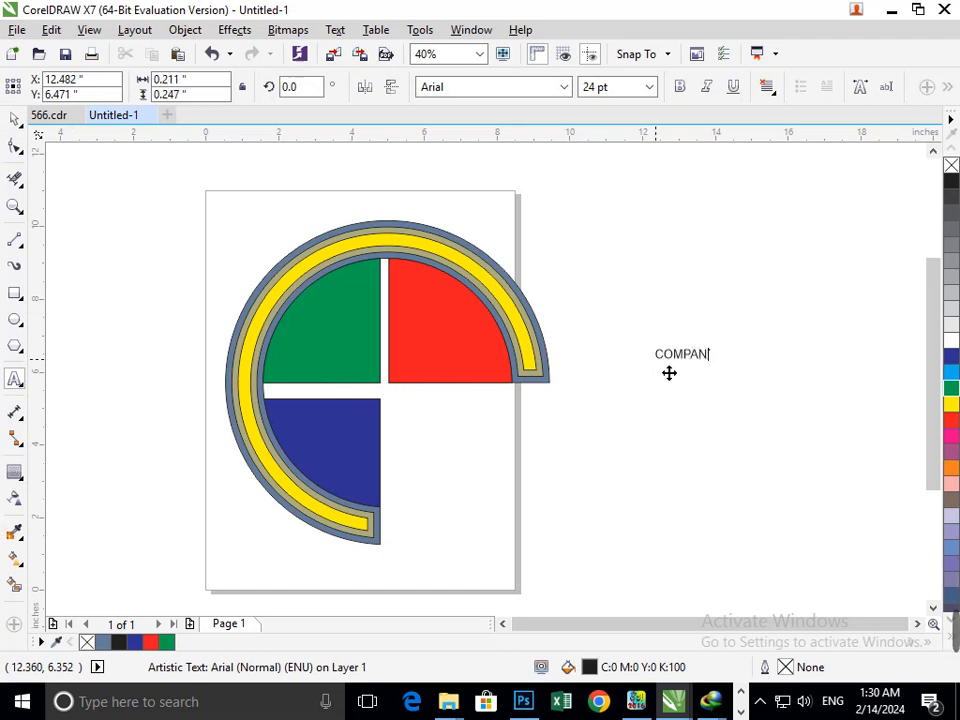
type("MPANY")
key("Return")
type("NAME")
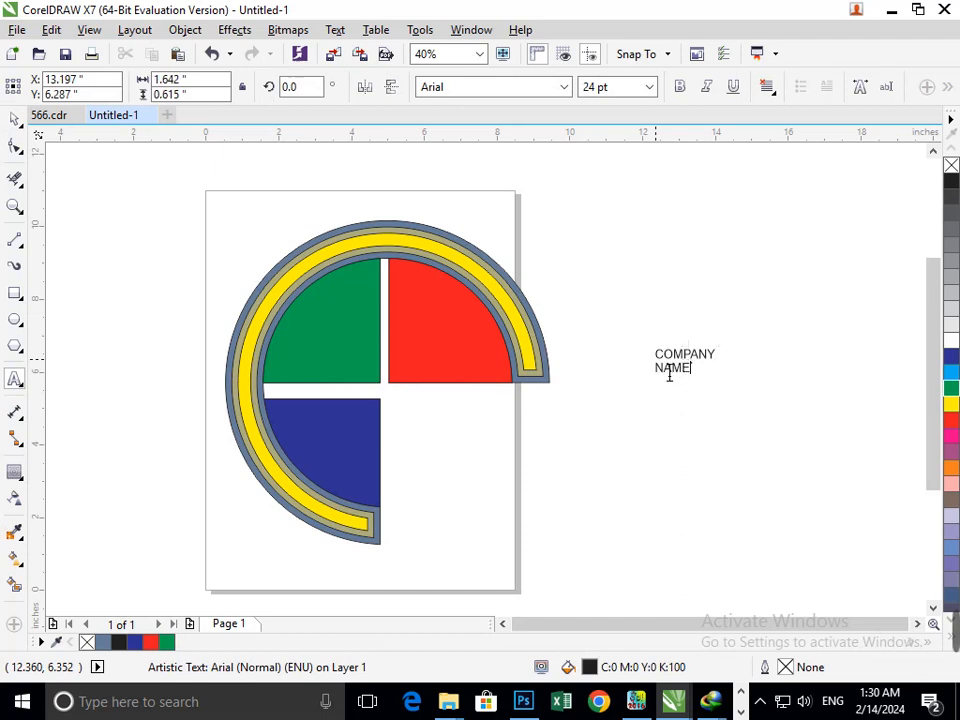
left_click(12, 116)
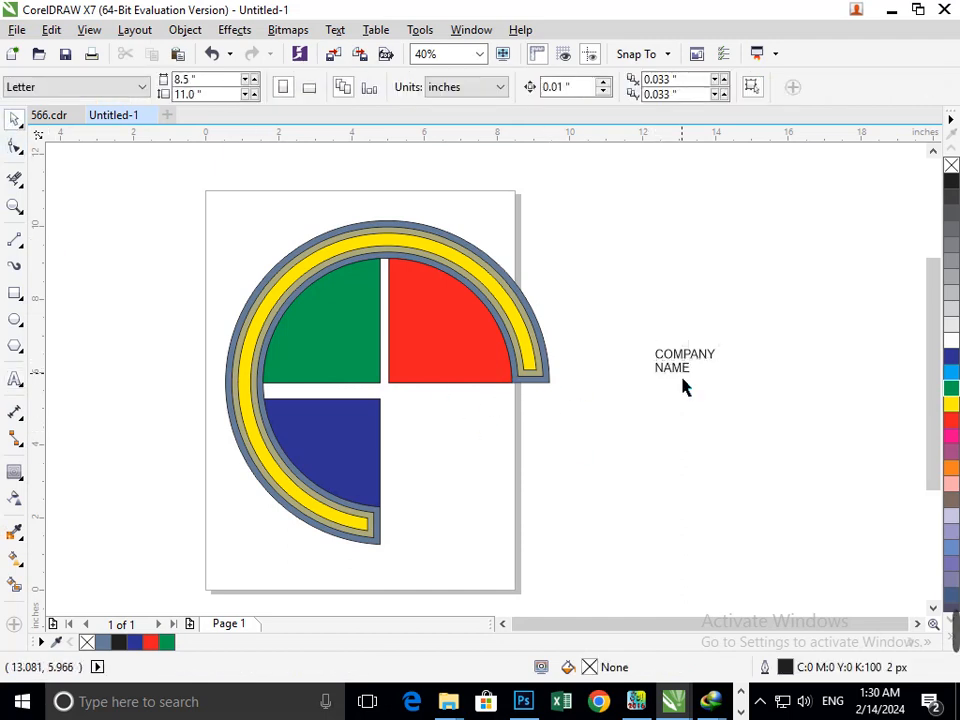
Enlarge the "COMPANY NAME" text to about 150 pt and place it in the ring's open lower-right quarter
left_click_drag(684, 380, 524, 590)
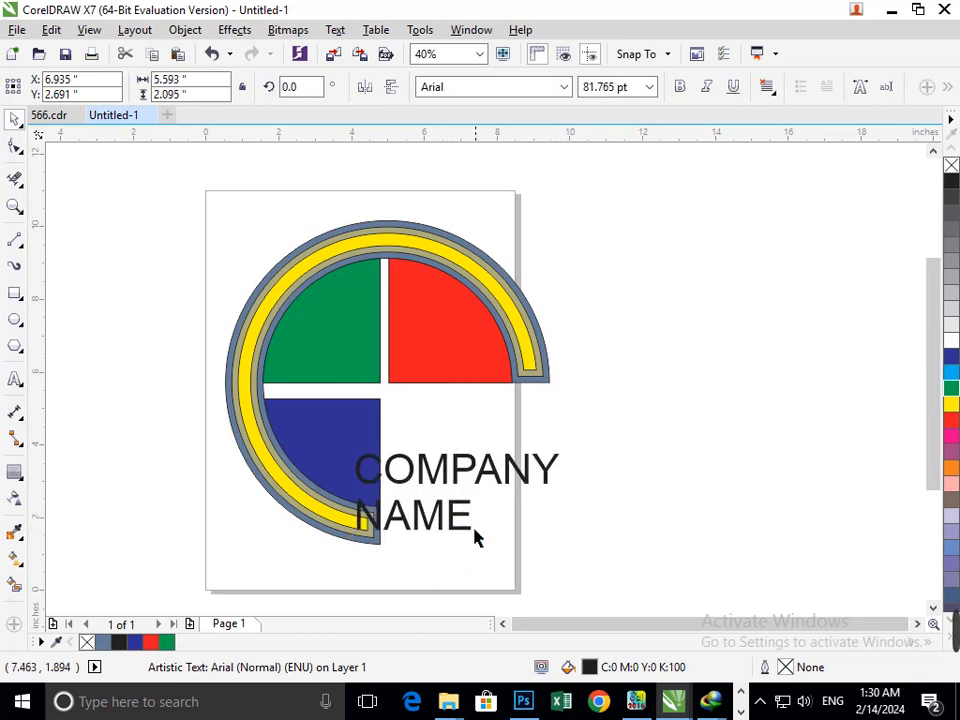
left_click_drag(475, 538, 506, 510)
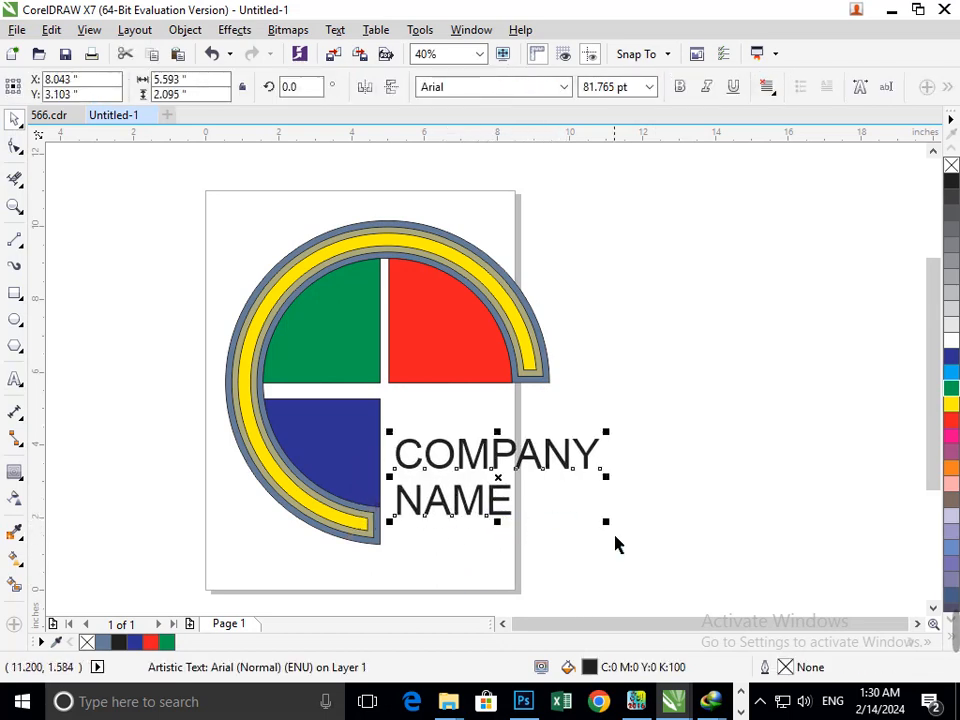
left_click_drag(621, 538, 634, 553)
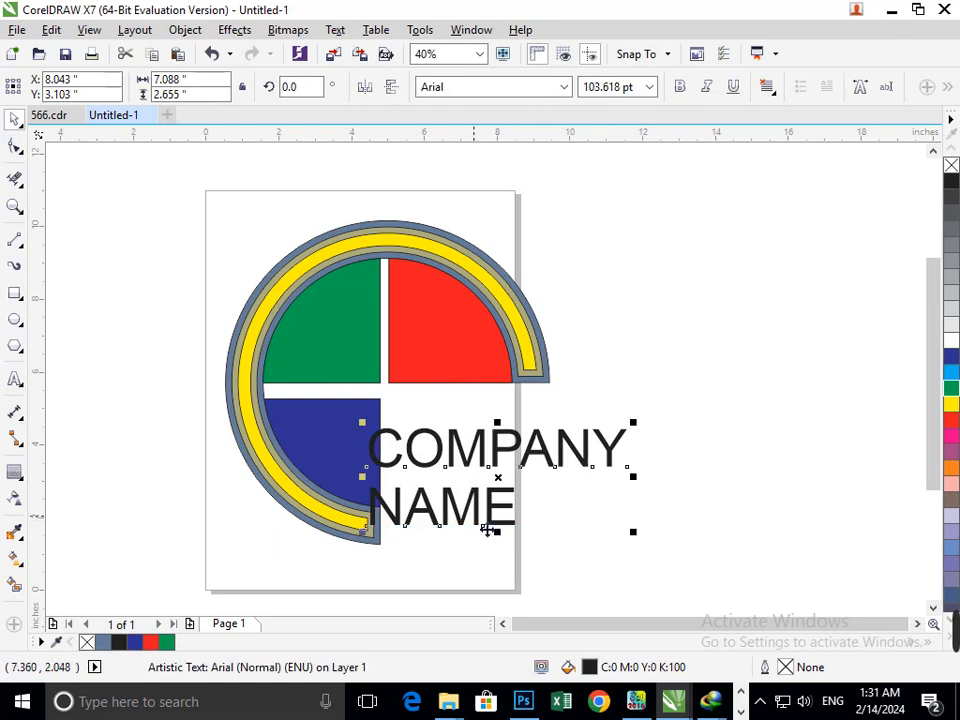
left_click_drag(495, 530, 526, 531)
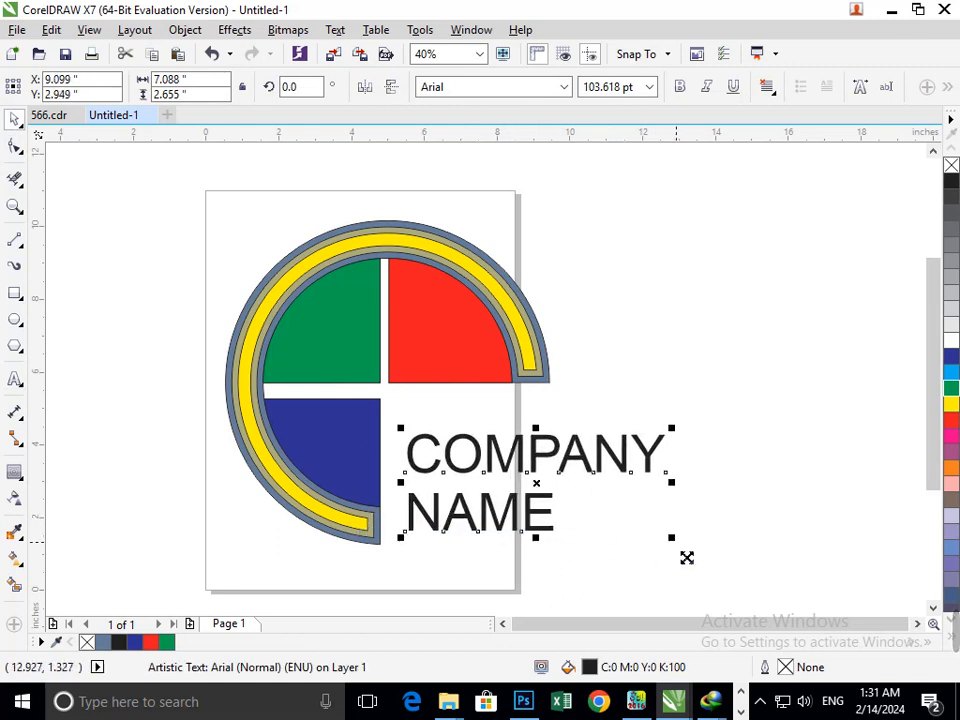
left_click_drag(686, 557, 712, 577)
left_click_drag(531, 553, 555, 538)
left_click_drag(712, 539, 747, 552)
left_click(551, 546)
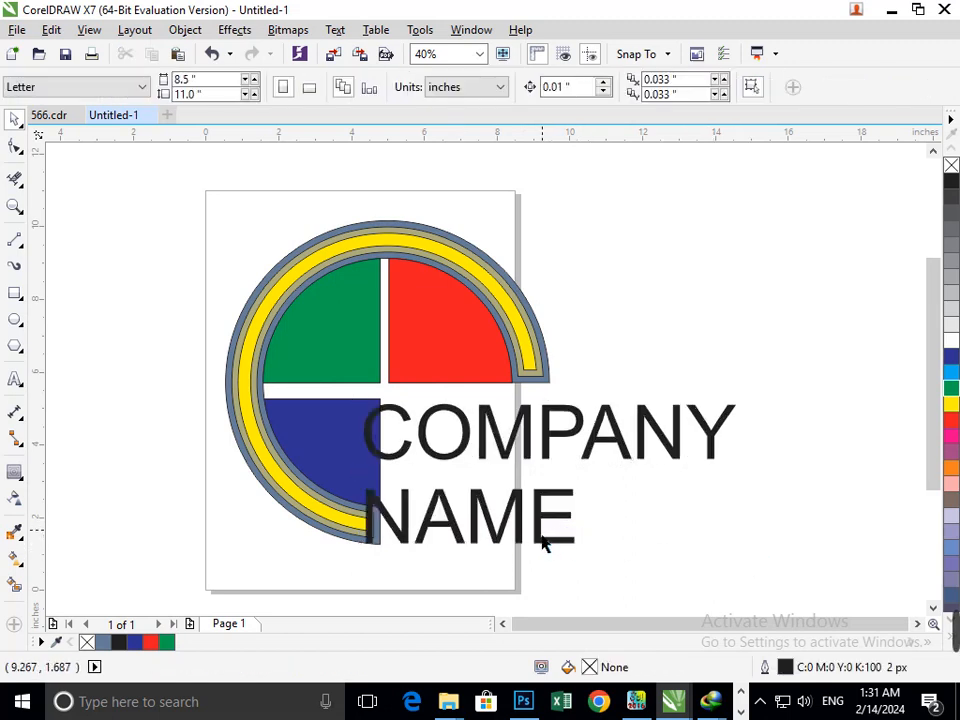
left_click_drag(558, 542, 594, 551)
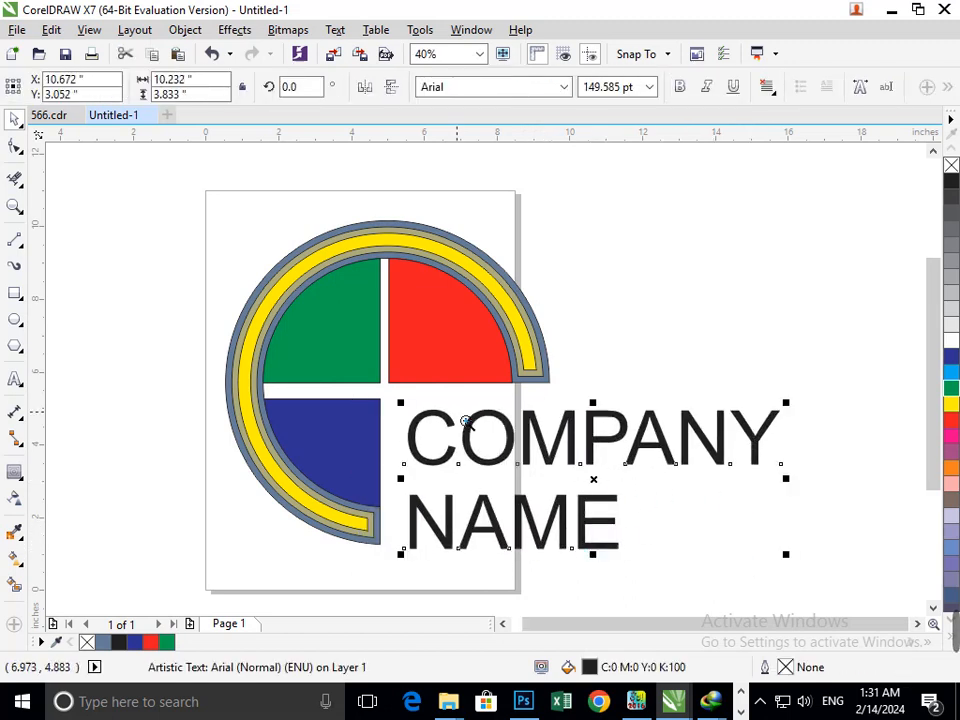
Scale the text down to about 134 pt so that it starts close beside the blue sector
scroll(624, 506, "down", 4)
scroll(669, 459, "up", 3)
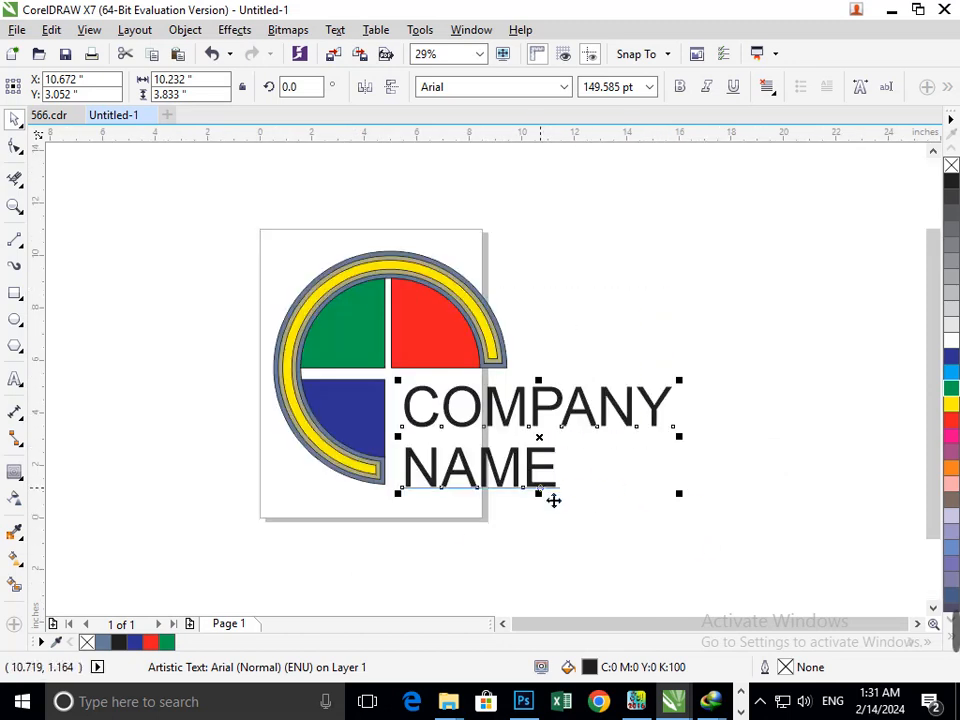
left_click_drag(398, 493, 441, 490)
key("Escape")
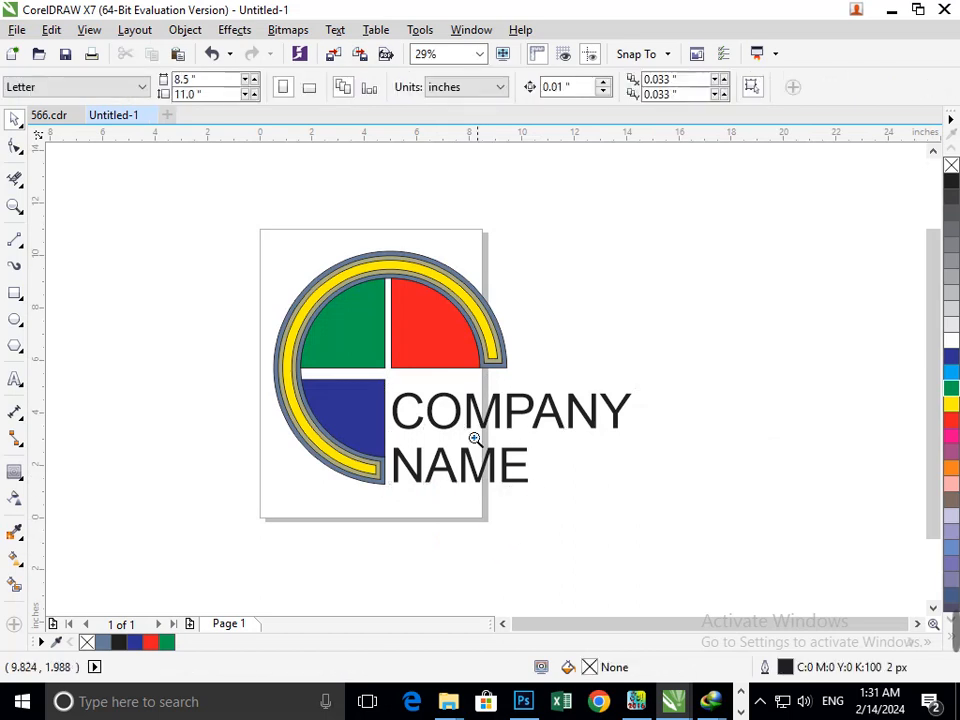
Make the "COMPANY NAME" text bold
key("F3")
key("F2")
left_click_drag(396, 291, 598, 436)
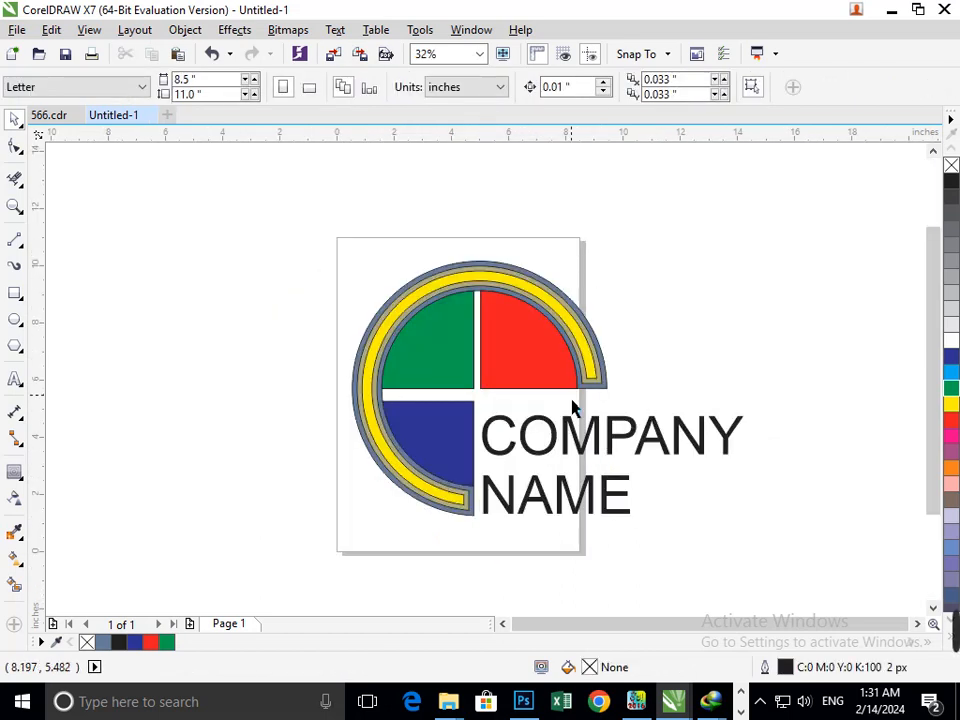
left_click(612, 515)
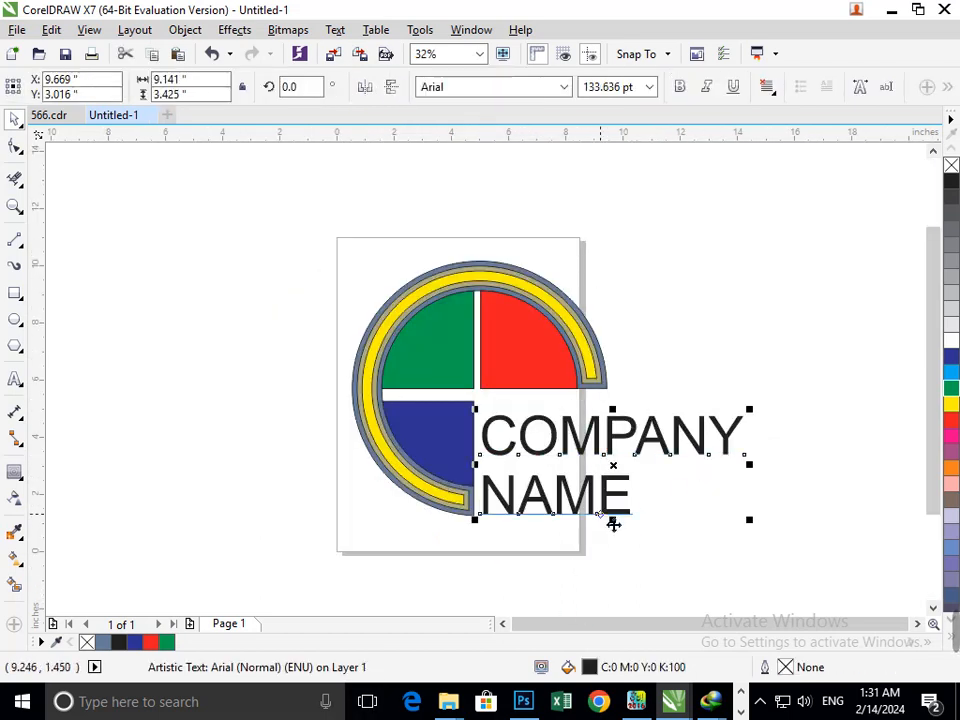
left_click(680, 87)
left_click(630, 338)
scroll(494, 352, "down", 3)
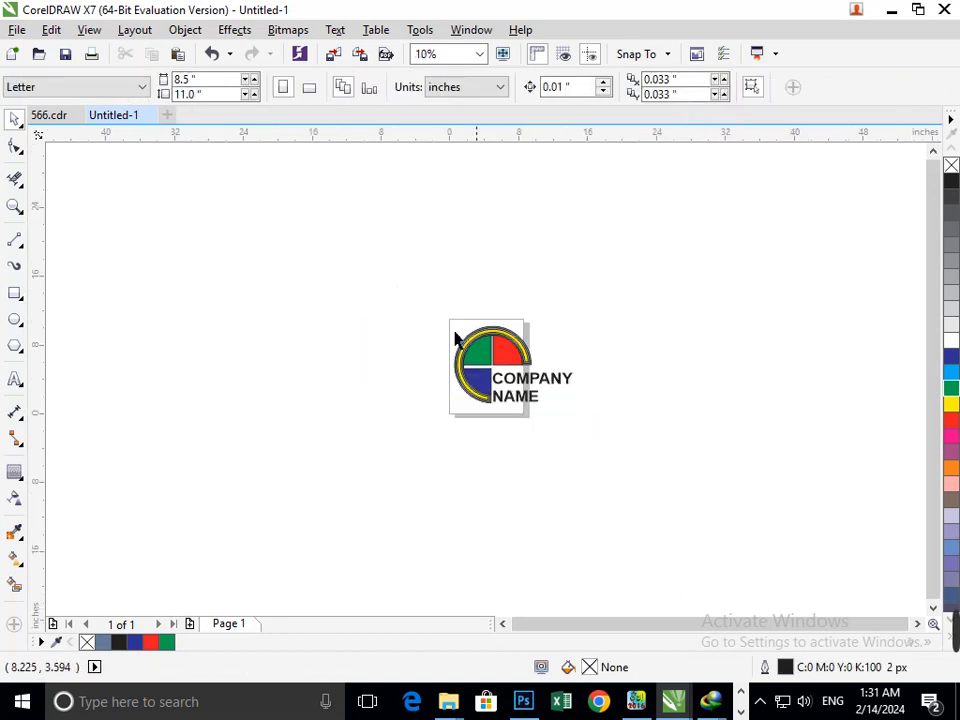
Color the word "COMPANY" the same blue as the lower-left sector
key("F2")
left_click_drag(419, 272, 684, 450)
double_click(439, 456)
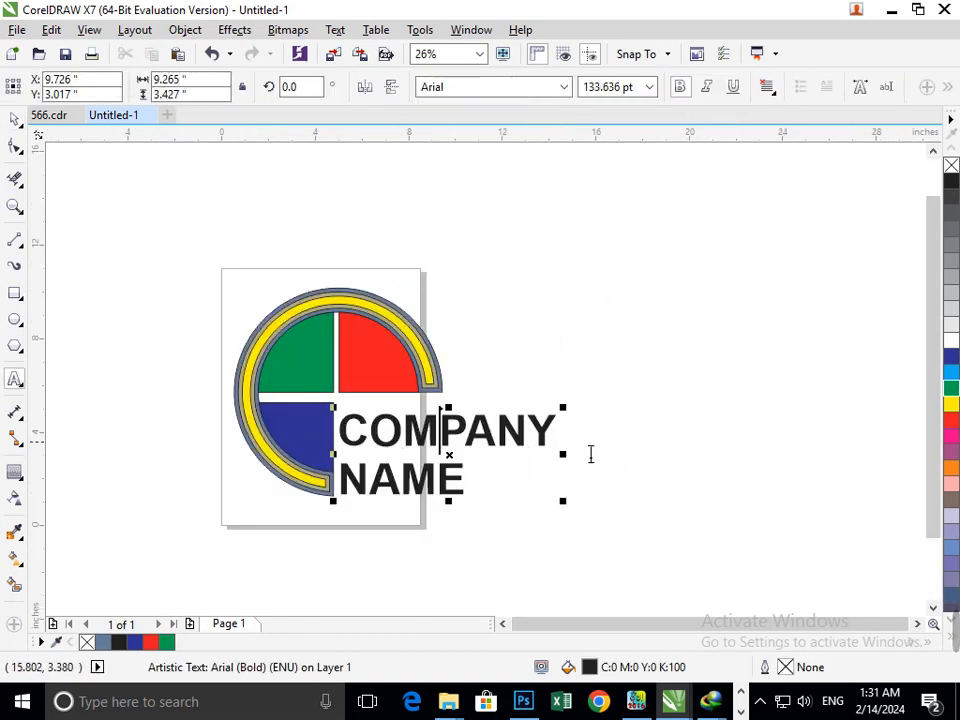
left_click_drag(591, 452, 291, 416)
left_click(951, 356)
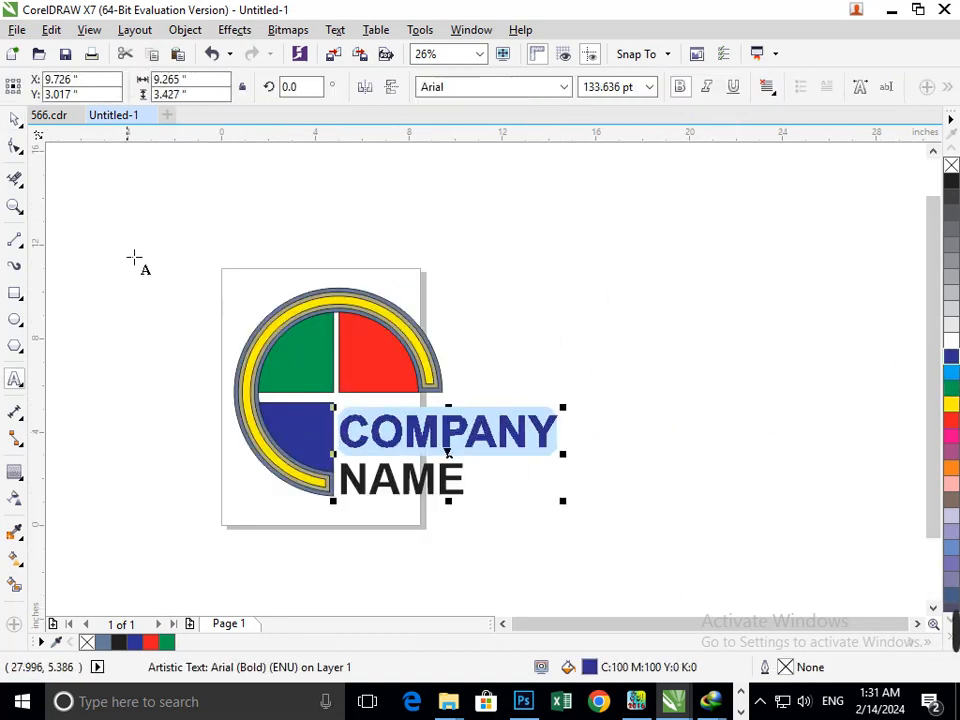
left_click(15, 119)
left_click(594, 379)
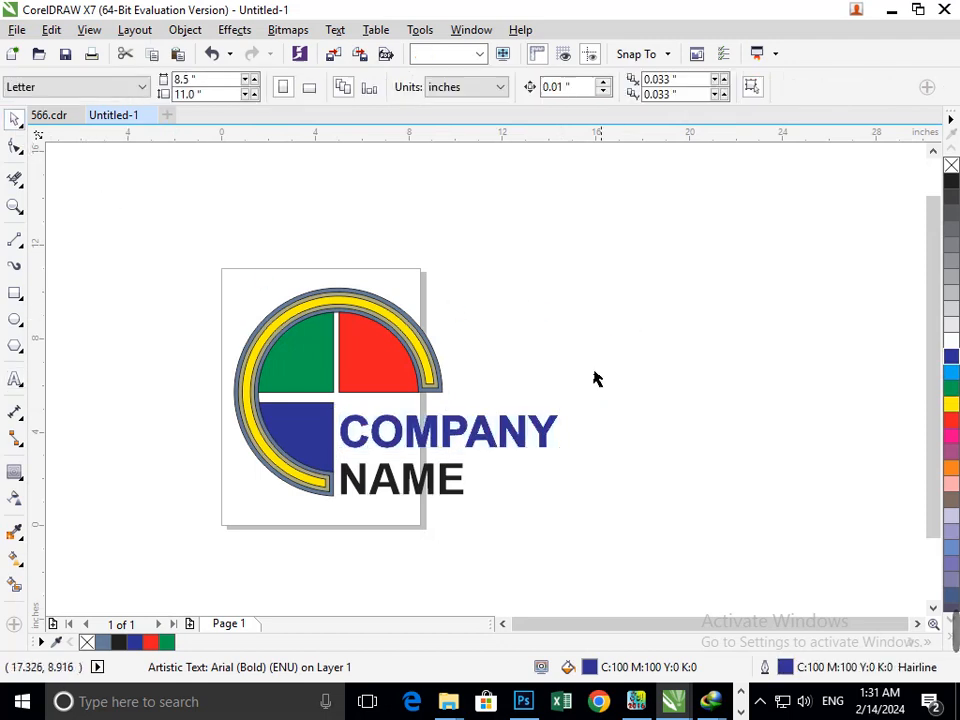
Color the word "NAME" red
double_click(442, 492)
left_click_drag(467, 503, 334, 479)
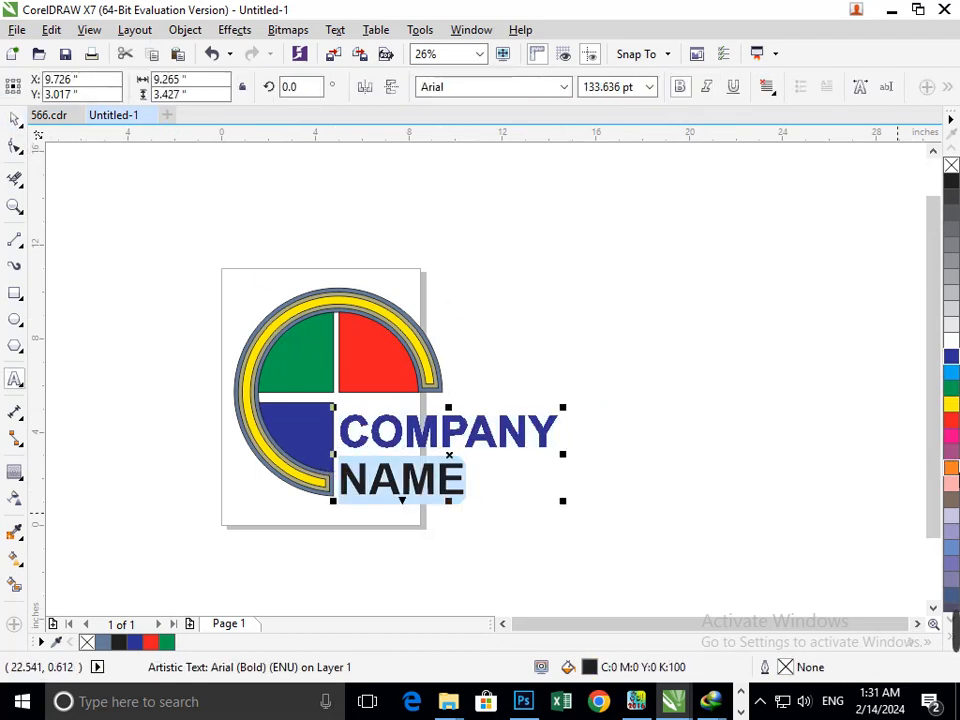
left_click(951, 421)
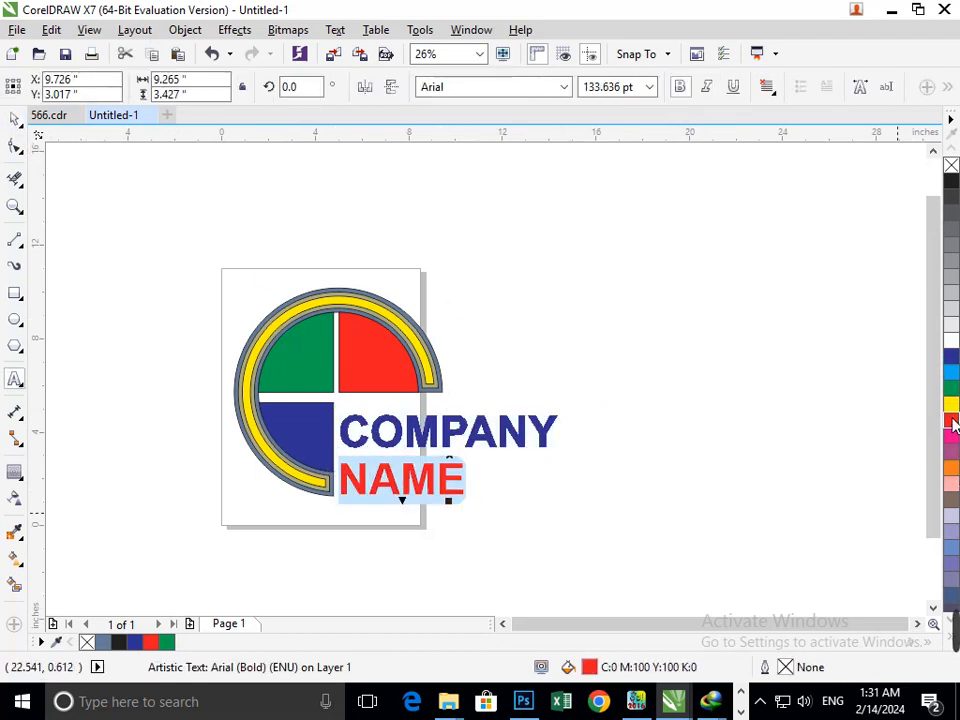
left_click(17, 120)
left_click(726, 470)
scroll(504, 387, "down", 2)
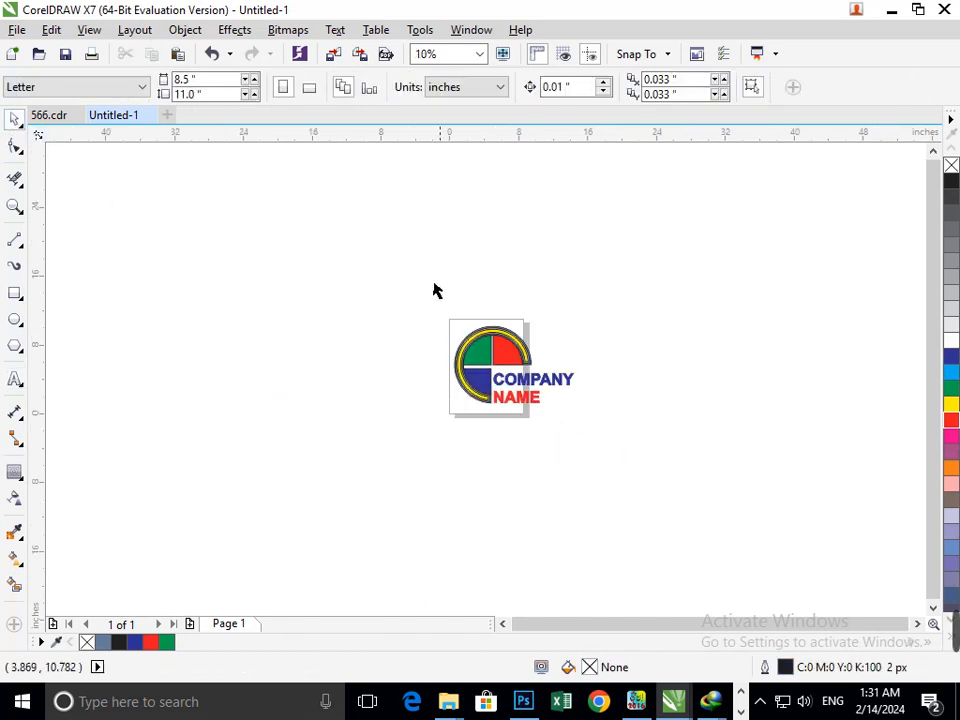
Select the whole logo with its text and move it off the page to the empty area at the upper left
left_click_drag(433, 289, 574, 398)
left_click_drag(390, 280, 706, 494)
left_click_drag(464, 371, 99, 261)
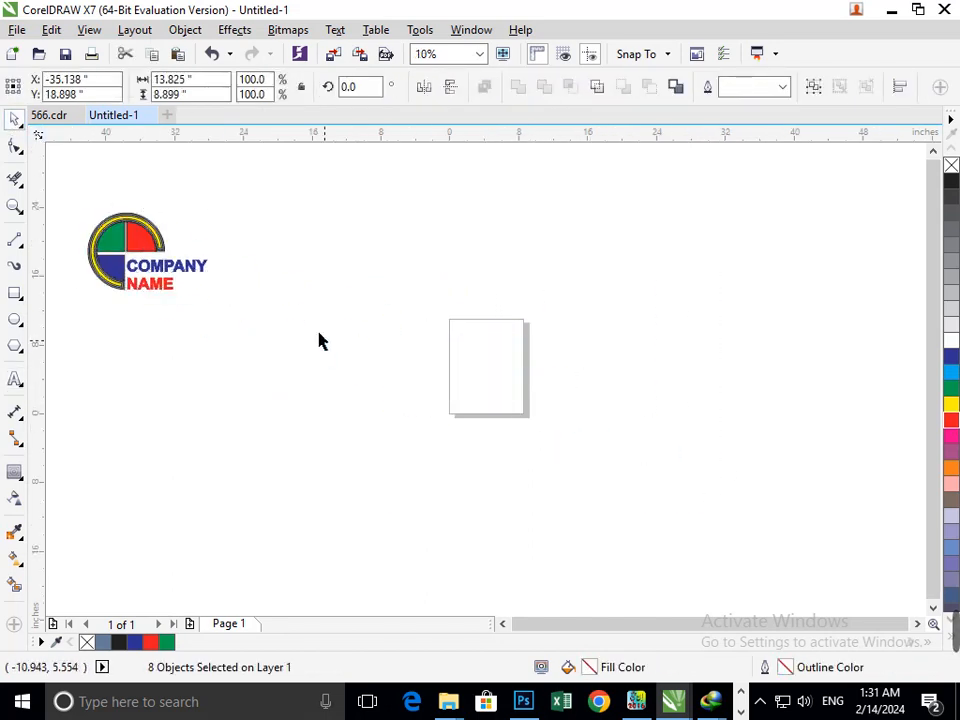
left_click(319, 341)
scroll(332, 339, "down", 1)
left_click_drag(258, 284, 382, 378)
left_click_drag(317, 328, 160, 290)
left_click(266, 362)
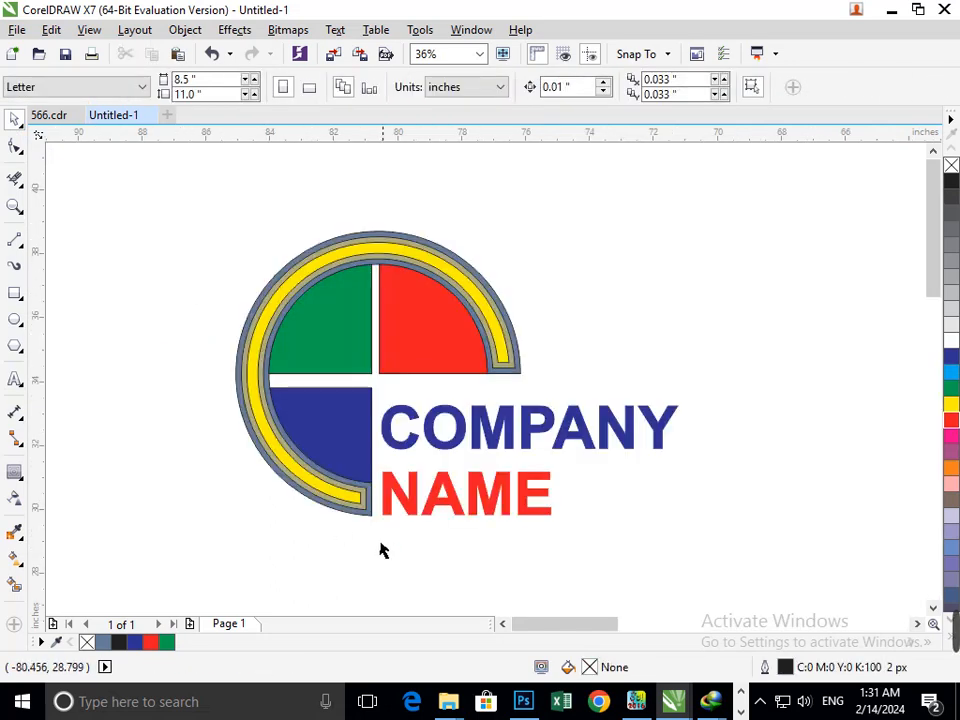
Group all the logo and text objects and shift the group slightly to the right
key("F2")
left_click_drag(160, 203, 771, 540)
key("F3")
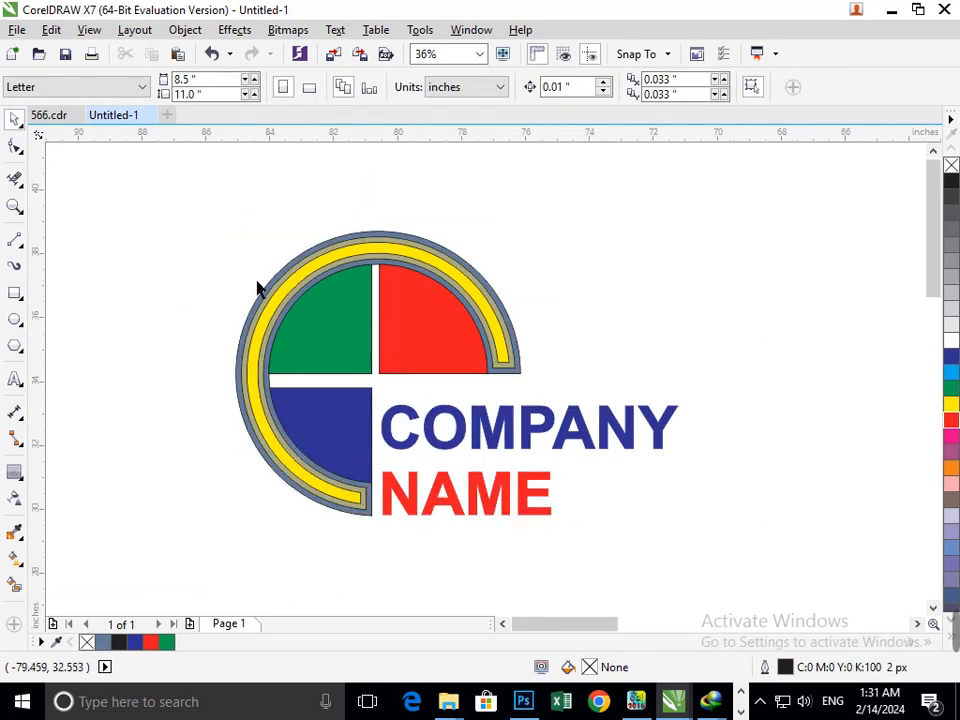
key("F2")
left_click_drag(155, 194, 686, 548)
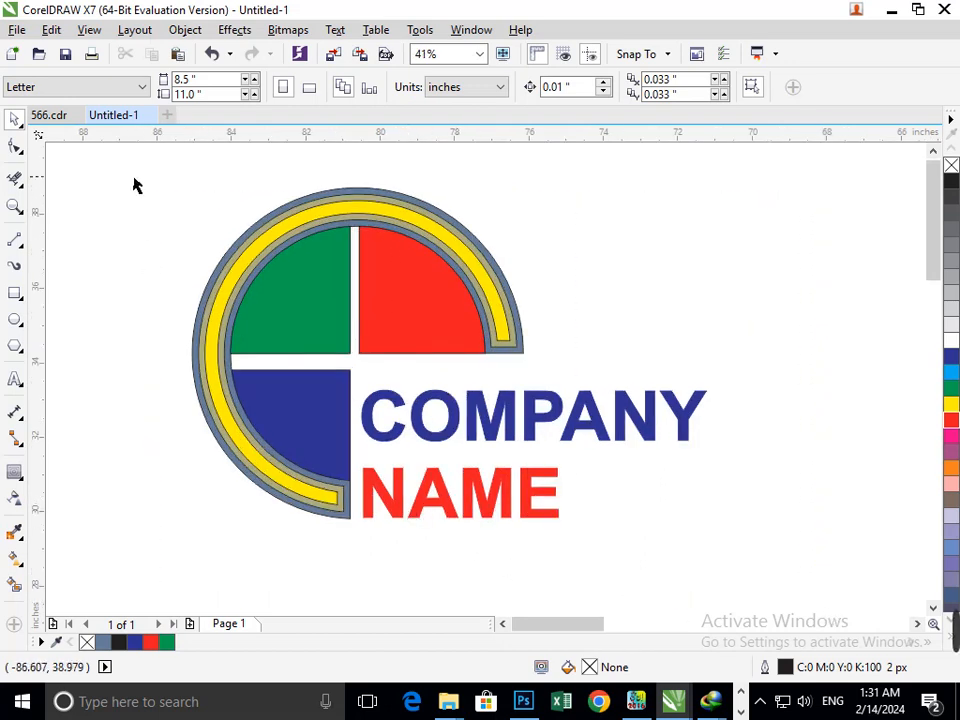
left_click_drag(137, 185, 838, 636)
key("ctrl+g")
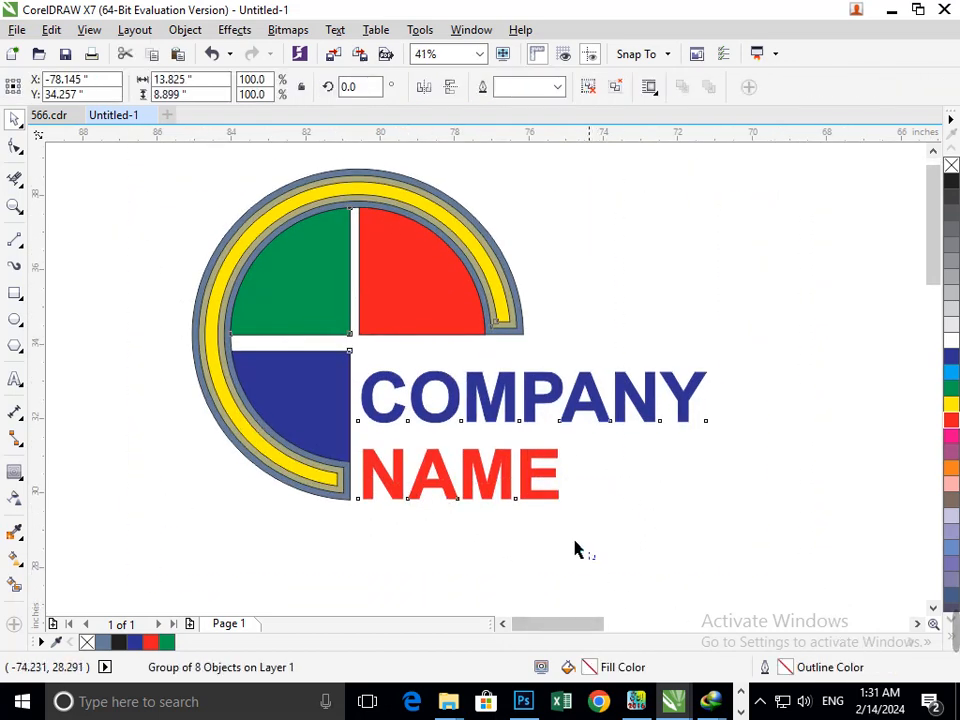
left_click_drag(540, 488, 604, 517)
left_click_drag(541, 497, 632, 511)
left_click(585, 550)
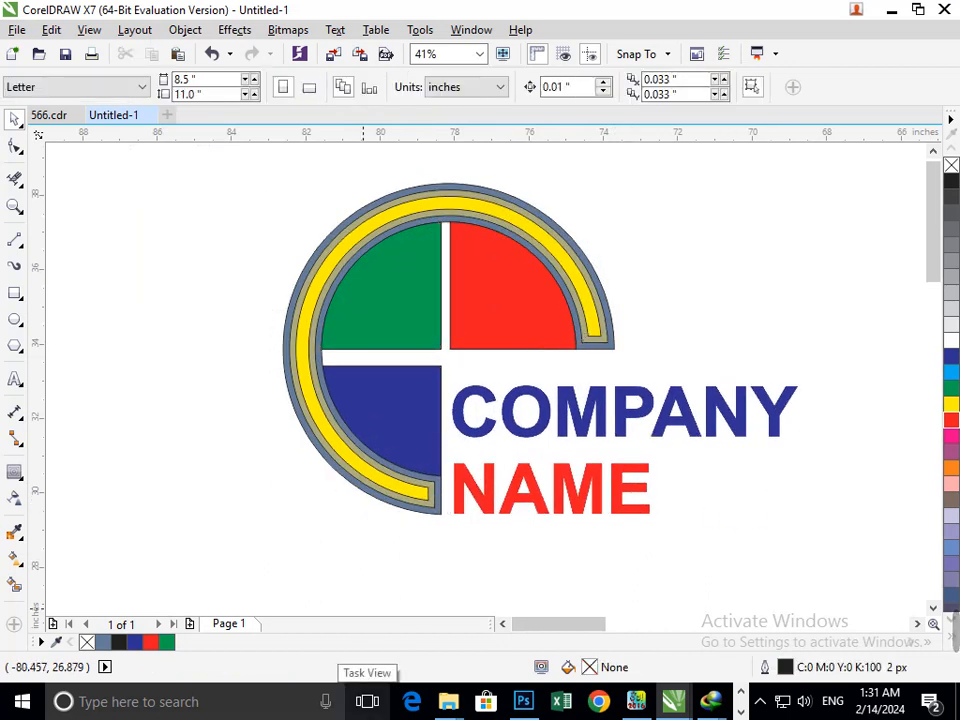